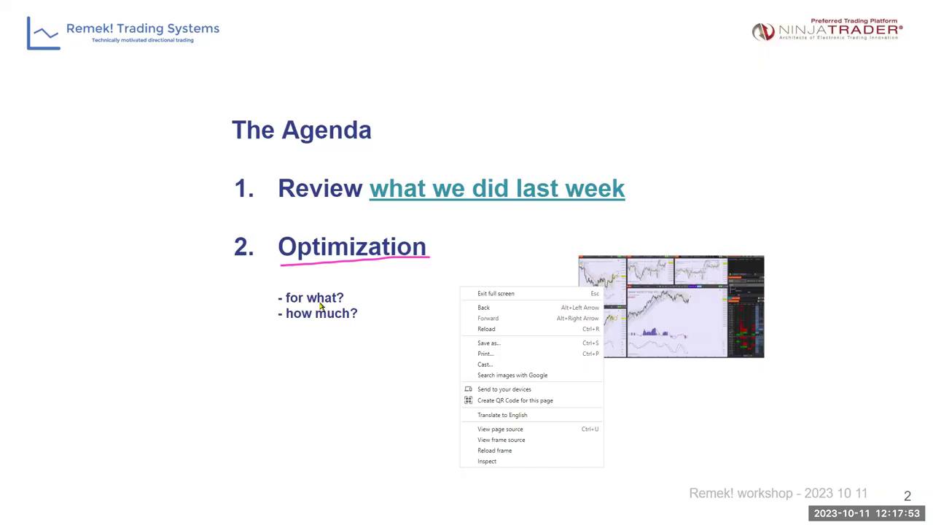
left_click(758, 124)
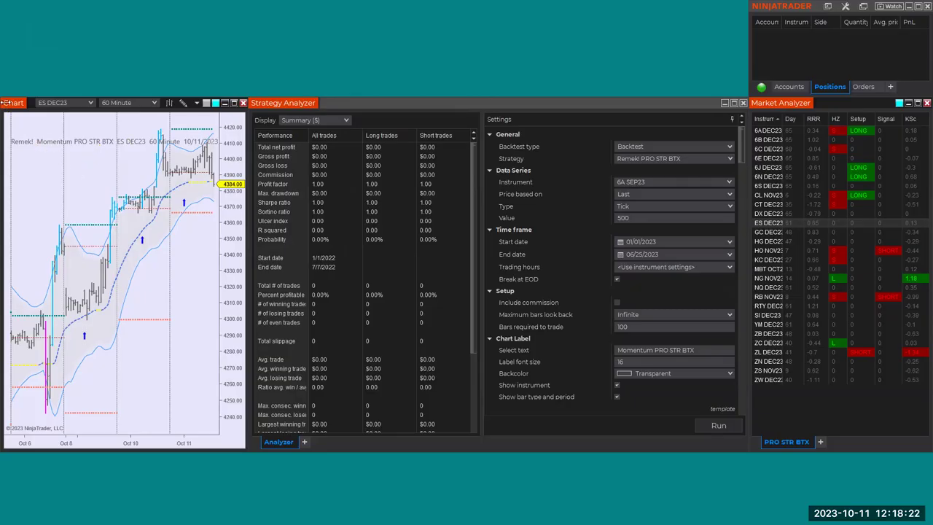
left_click_drag(3, 103, 30, 108)
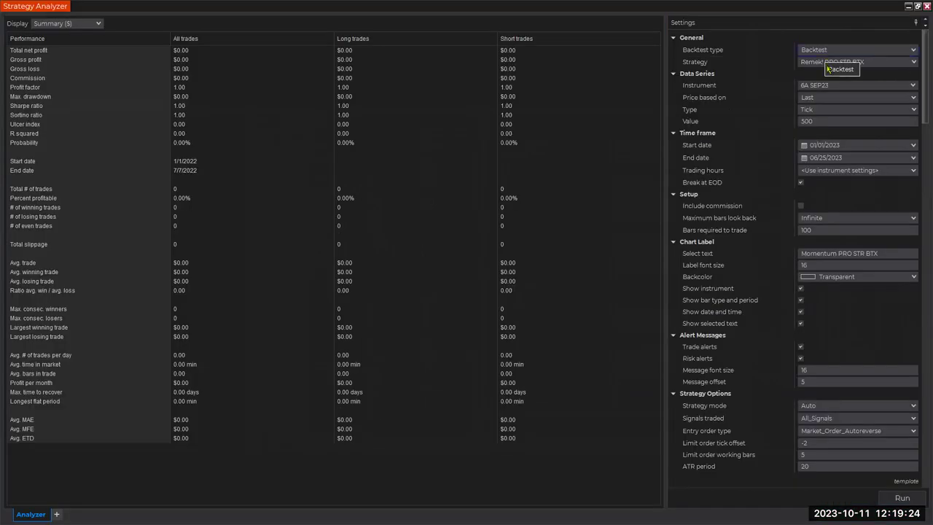
Step: Set the backtest data series to the whole Futures (Indexes) instrument group with 15-minute bars
left_click(912, 87)
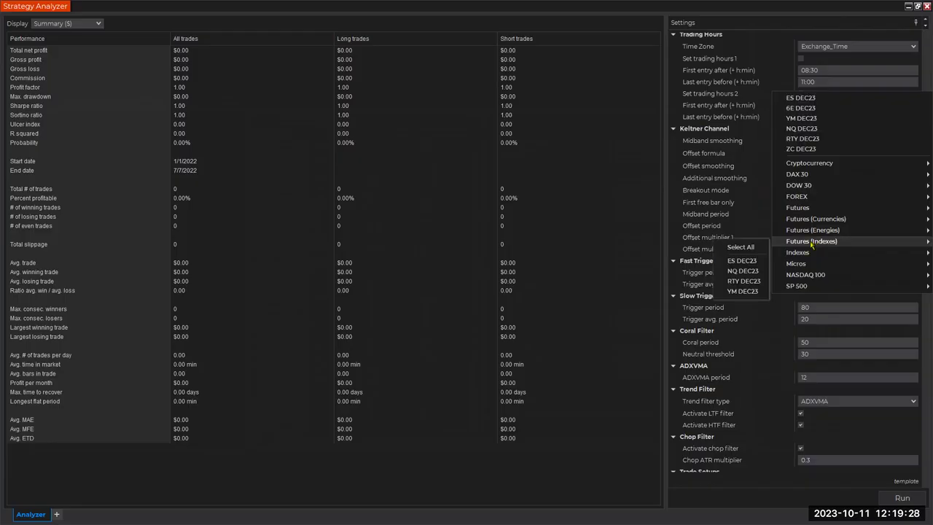
left_click(750, 251)
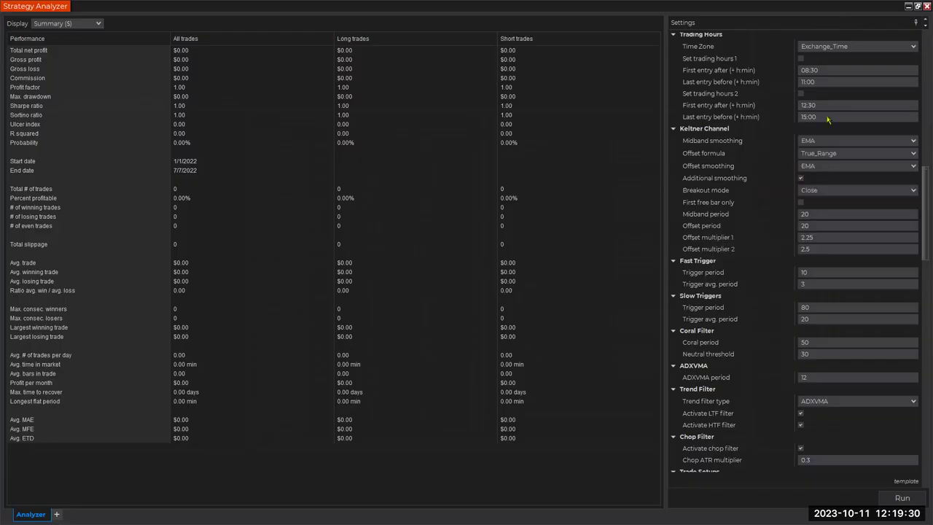
scroll(831, 139, "up", 10)
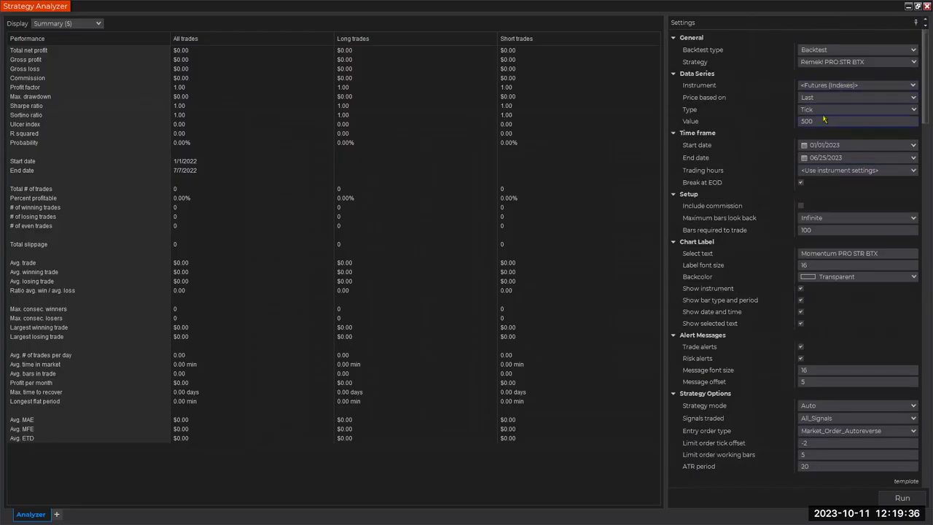
left_click(828, 111)
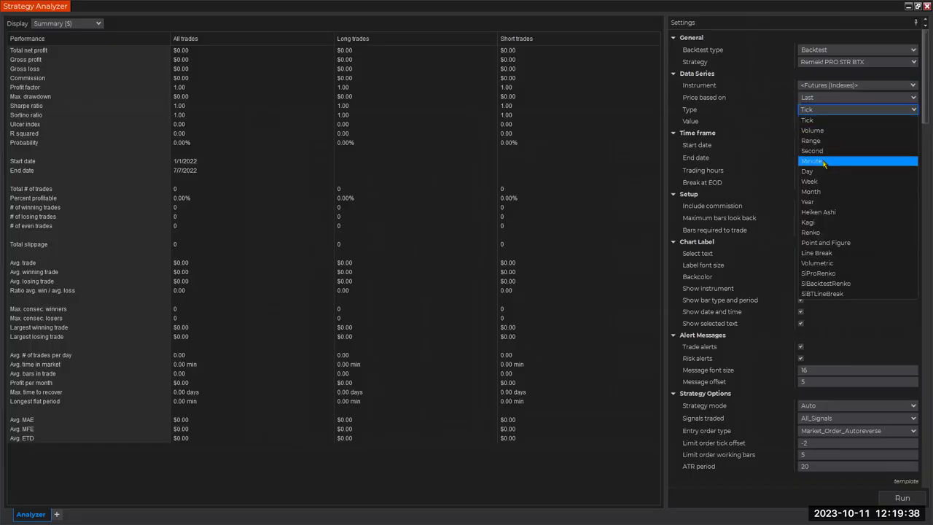
left_click(823, 162)
left_click(816, 122)
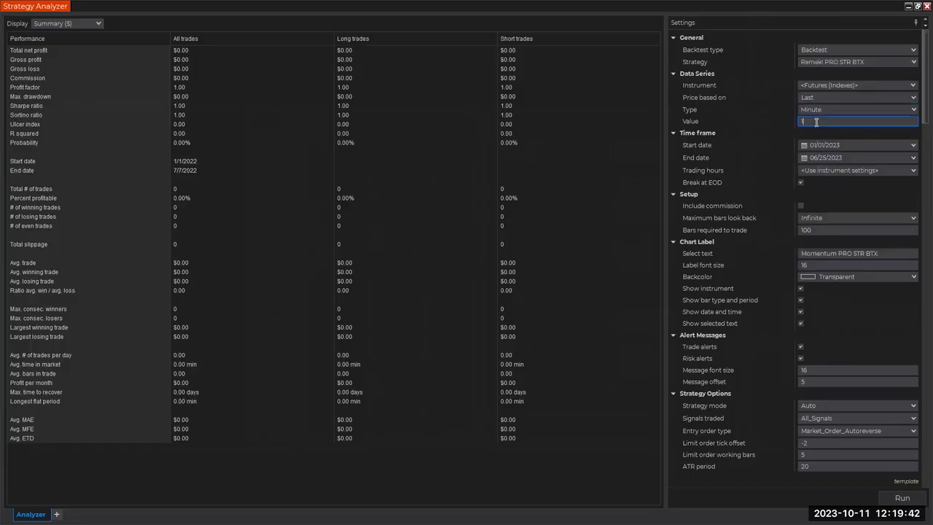
type("5")
Step: Set the backtest time frame to start on 01/01/2019 and end on 10/11/2023
left_click(863, 145)
key("BackSpace")
key("BackSpace")
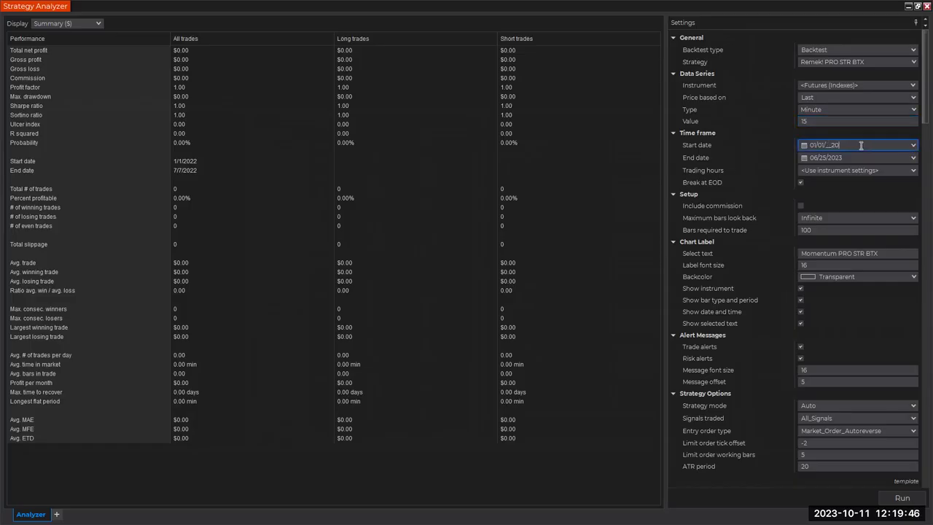
type("19")
left_click(853, 157)
left_click(913, 157)
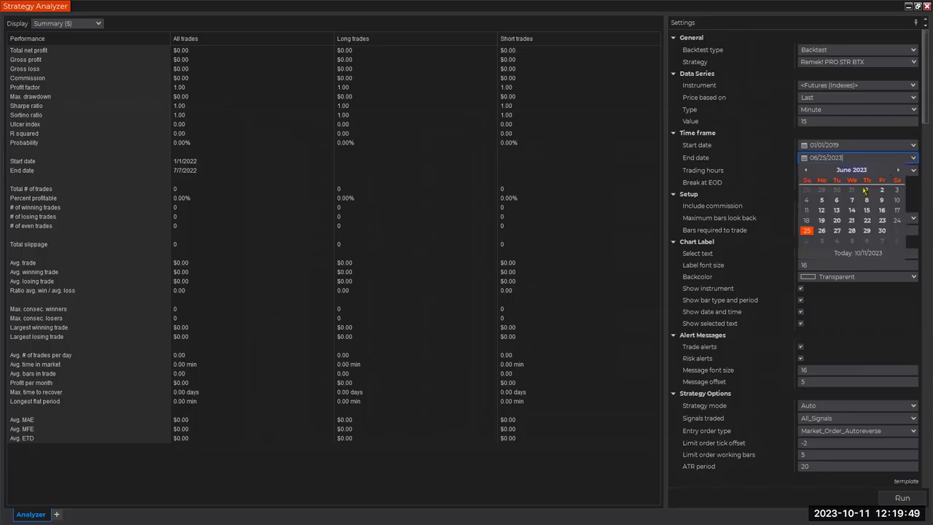
left_click(842, 254)
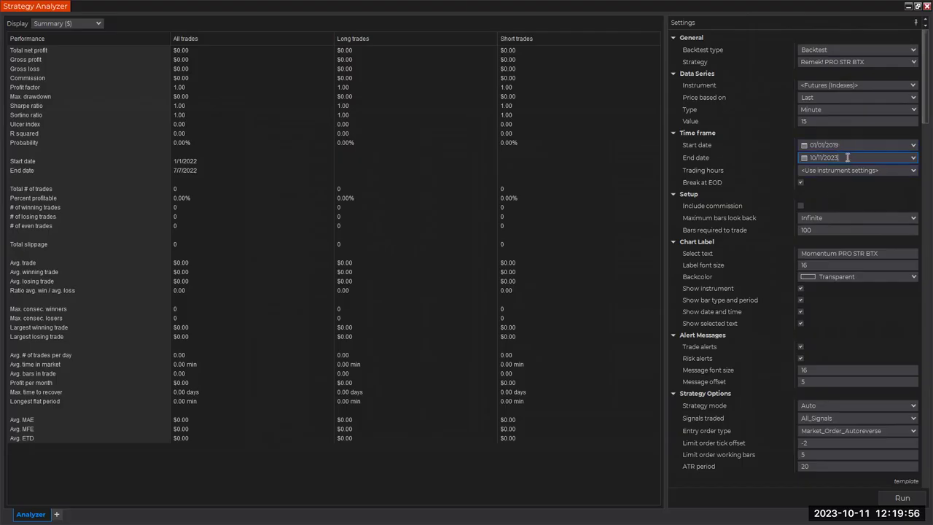
Step: Change the strategy's entry order type to Market_Order and disable the force exit option
scroll(870, 313, "down", 3)
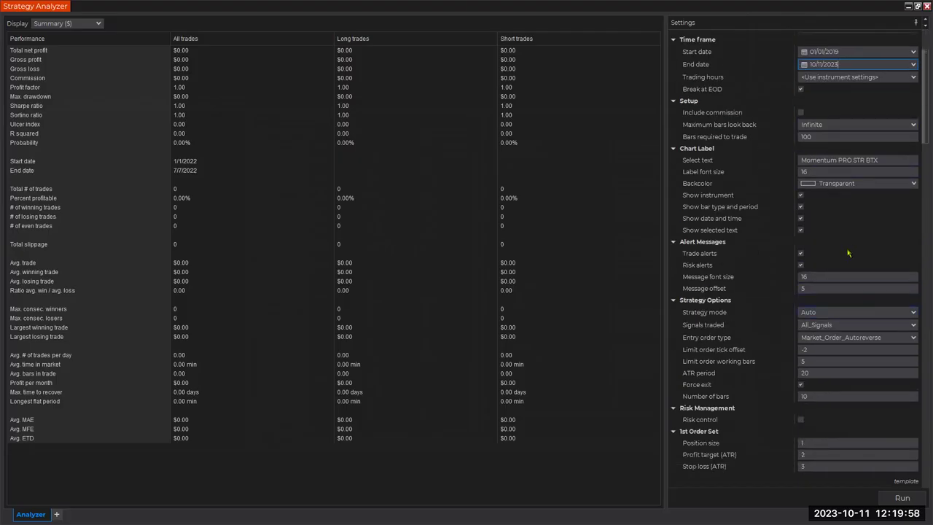
scroll(848, 251, "down", 3)
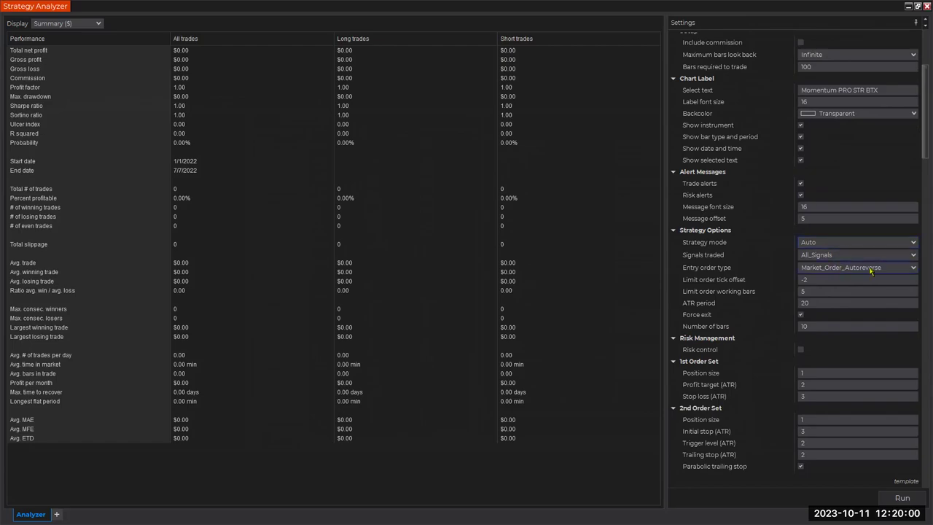
left_click(872, 269)
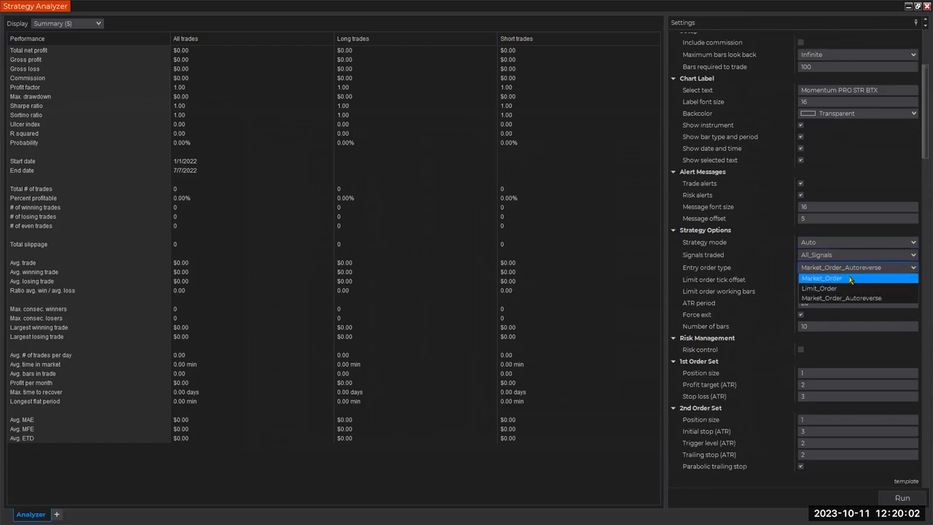
left_click(849, 280)
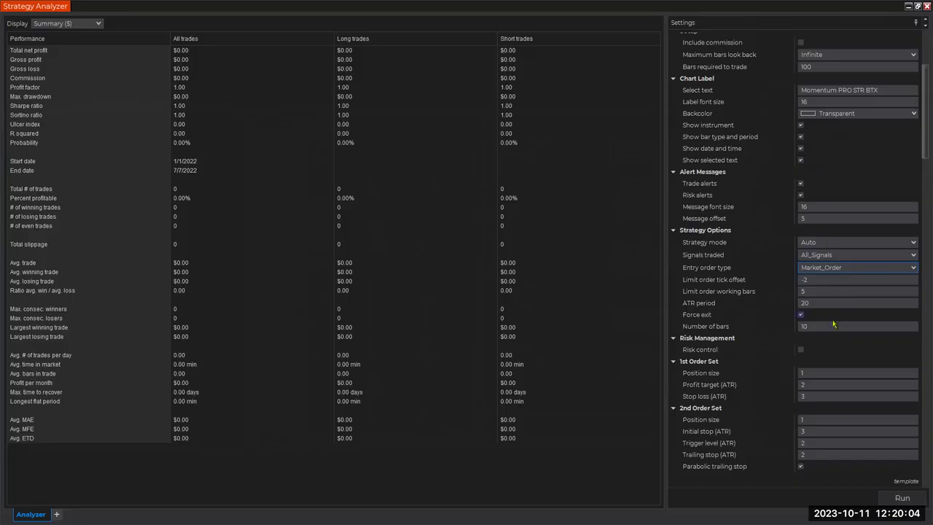
left_click(800, 314)
Step: Set the 2nd order set's position size to 0 and the 1st order set's profit target to 3 ATR
scroll(855, 345, "down", 3)
scroll(846, 325, "down", 3)
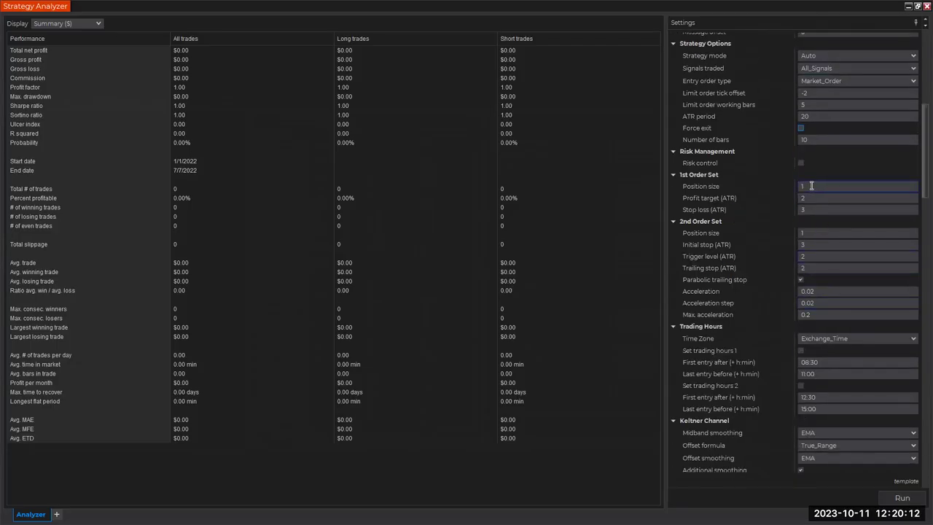
left_click(815, 231)
type("0")
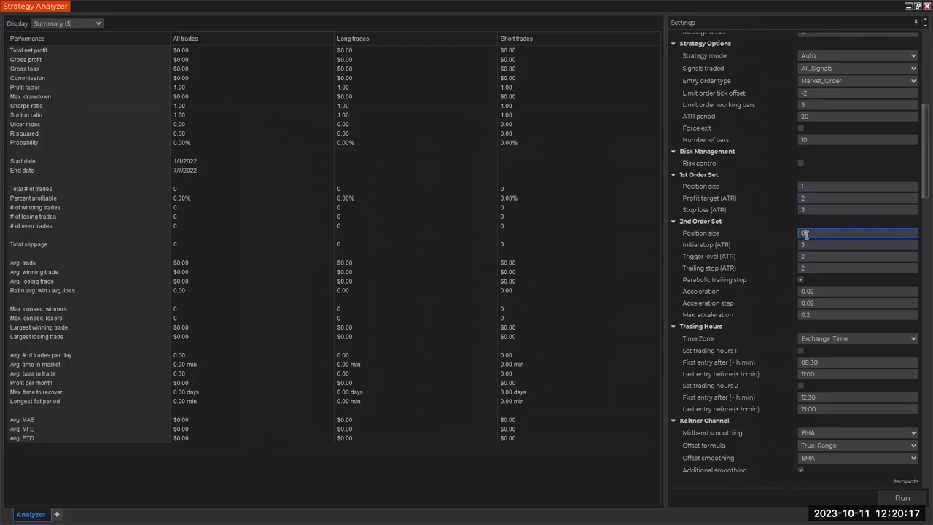
key("BackSpace")
left_click(814, 195)
type("3")
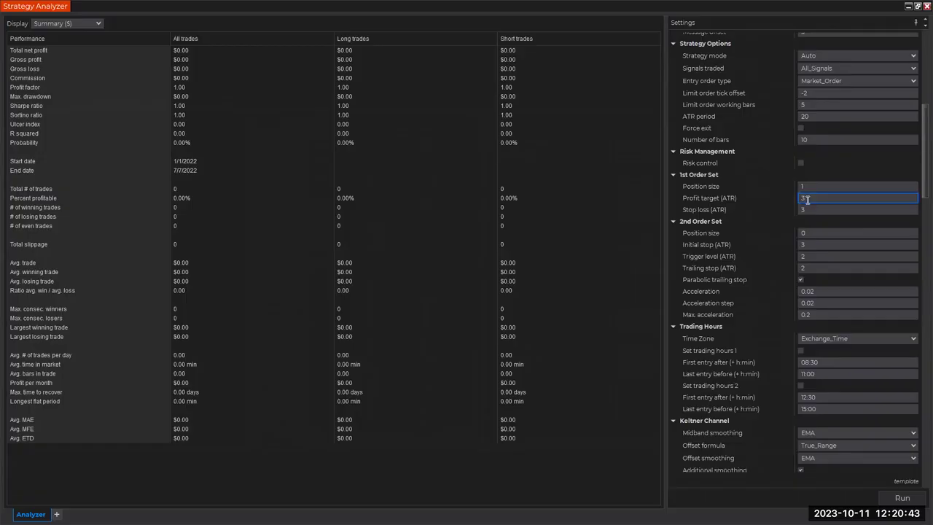
Step: Disable the parabolic trailing stop in the 2nd order set
left_click(802, 244)
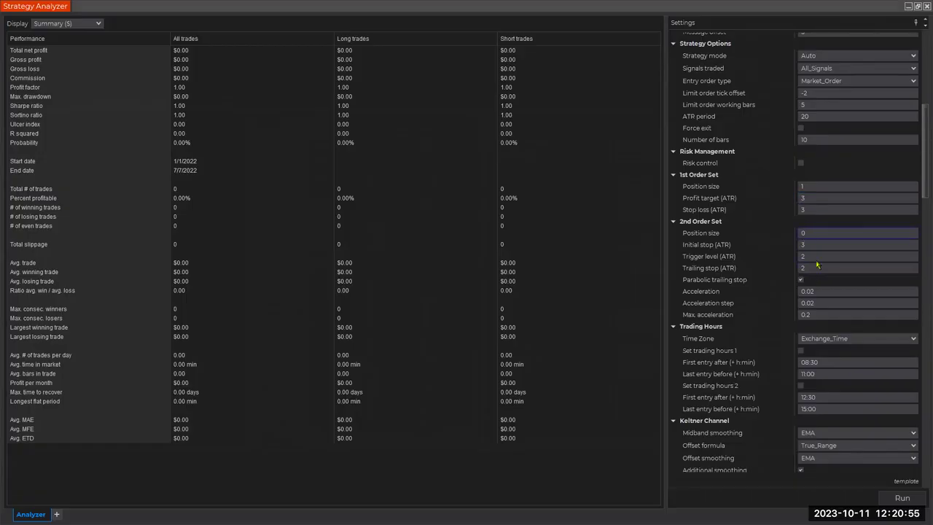
left_click(800, 279)
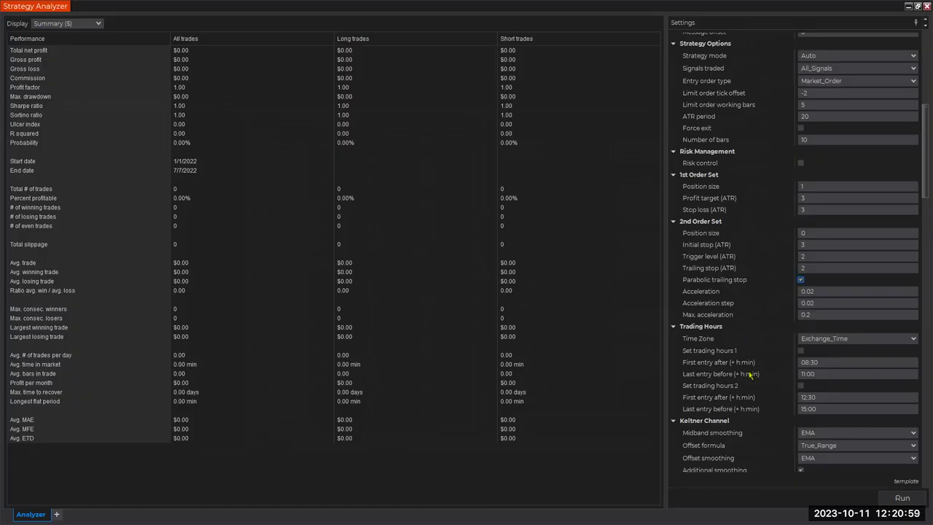
left_click(803, 279)
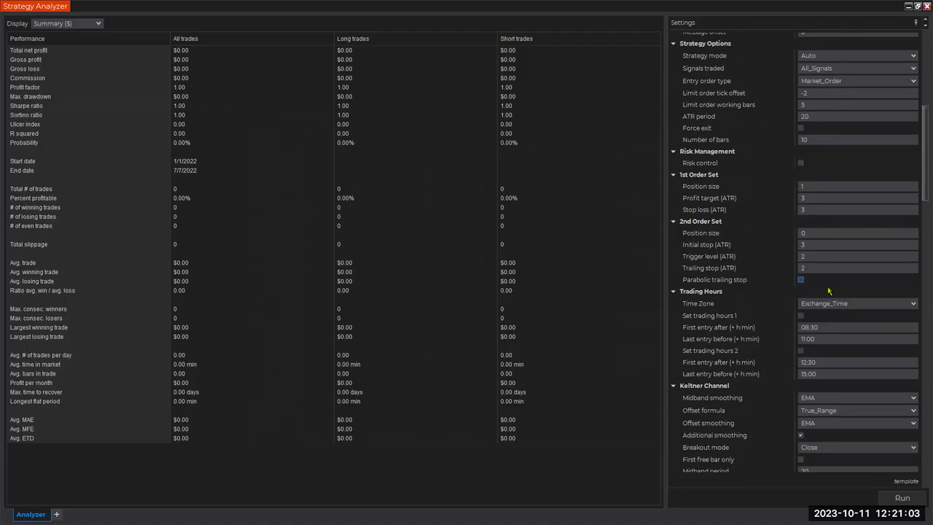
Step: Review the remaining strategy parameters from trading hours through order properties, and run the backtest
scroll(828, 291, "down", 1)
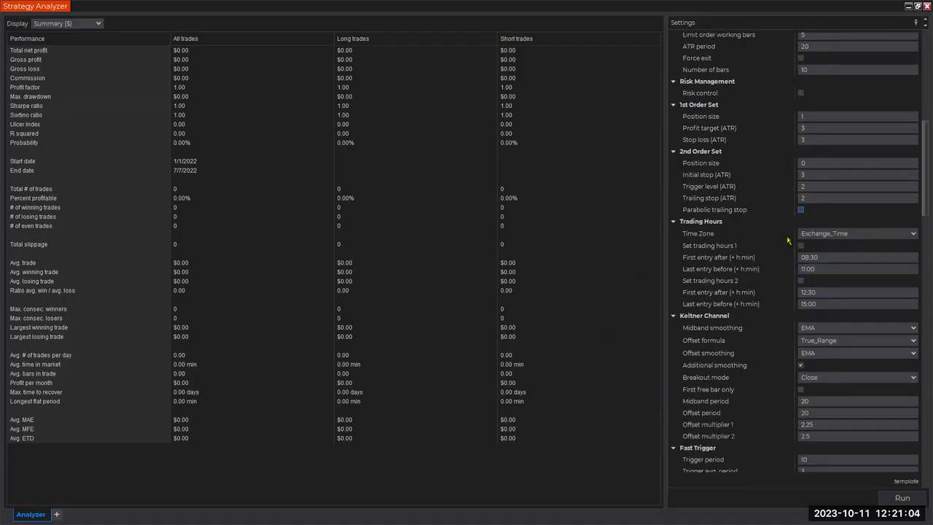
scroll(789, 238, "down", 5)
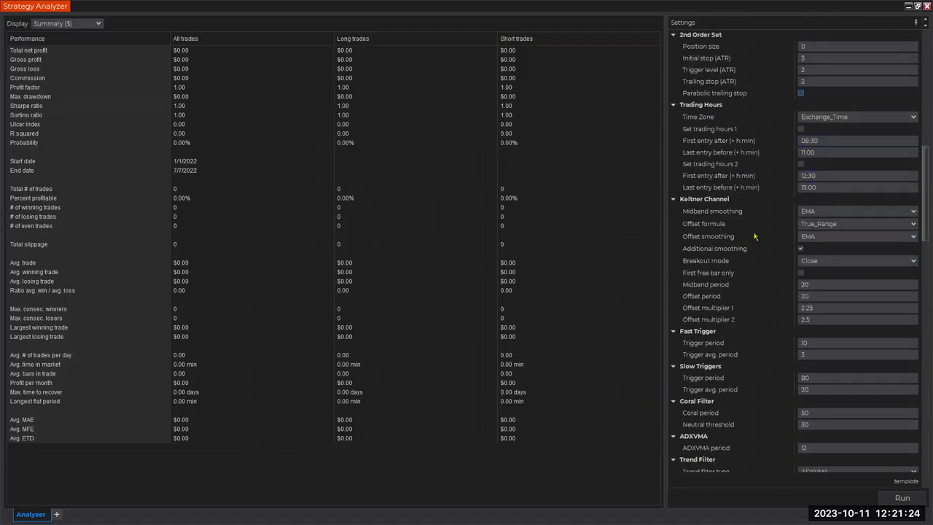
scroll(754, 236, "down", 3)
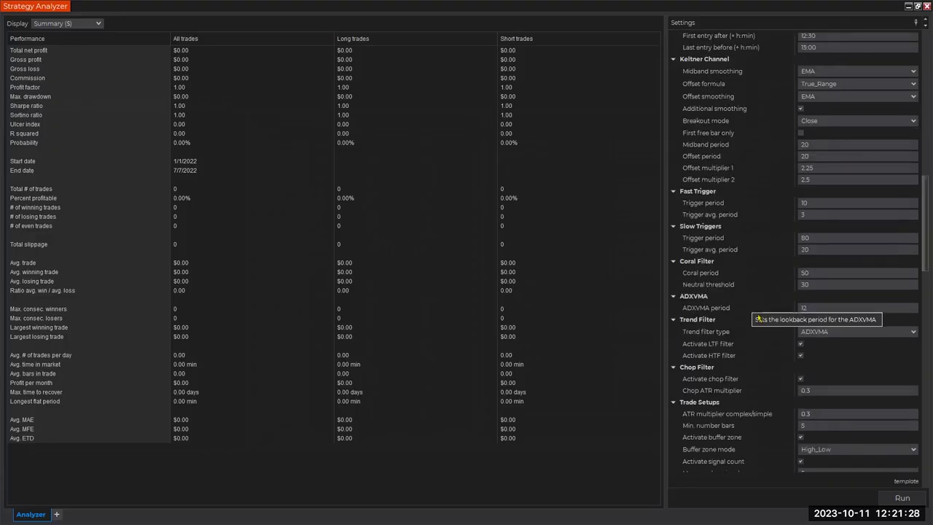
scroll(758, 318, "down", 2)
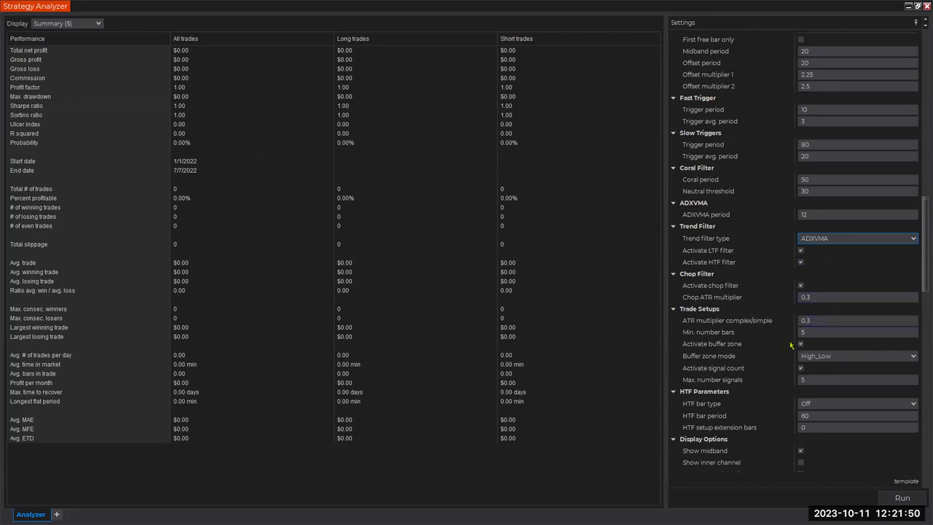
scroll(791, 345, "down", 2)
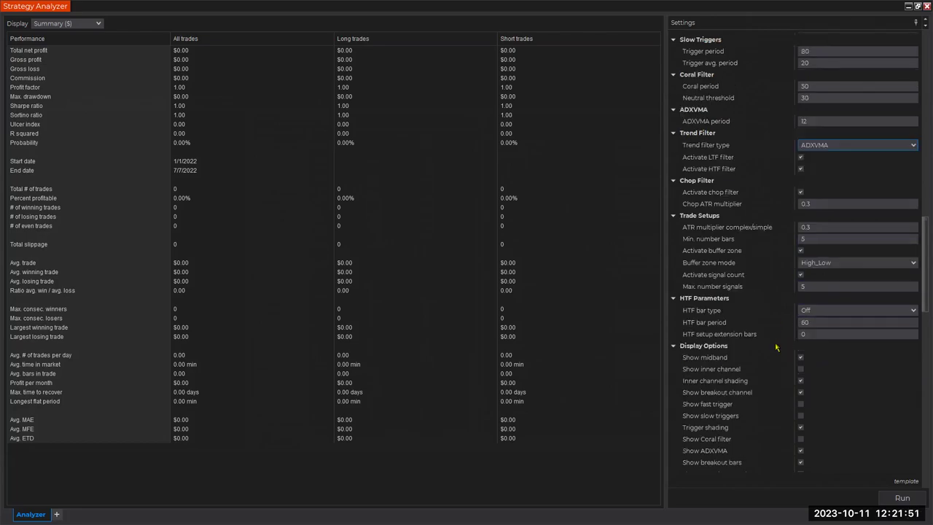
left_click(806, 286)
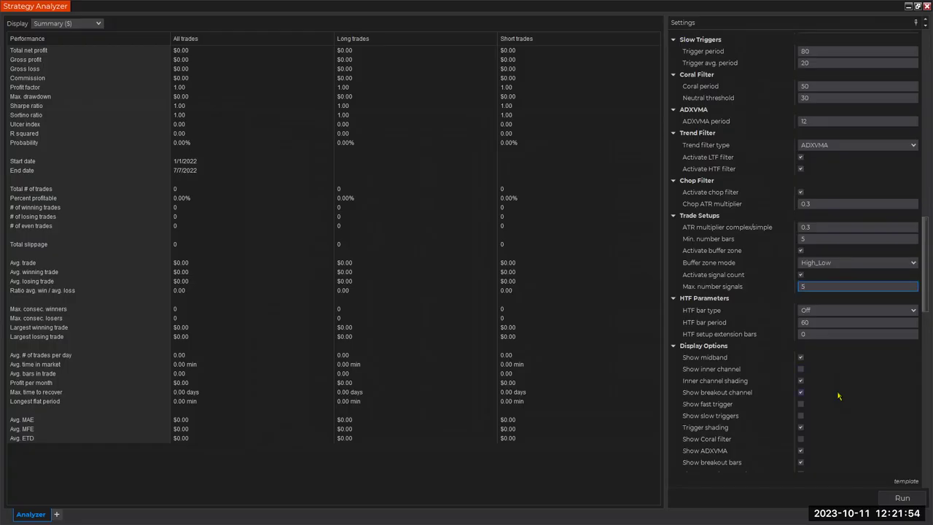
scroll(838, 395, "down", 11)
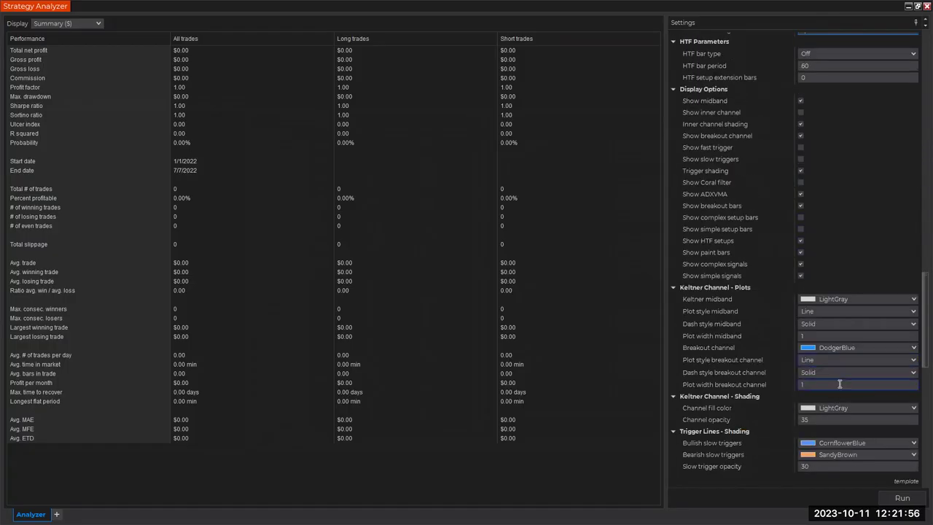
scroll(838, 384, "down", 8)
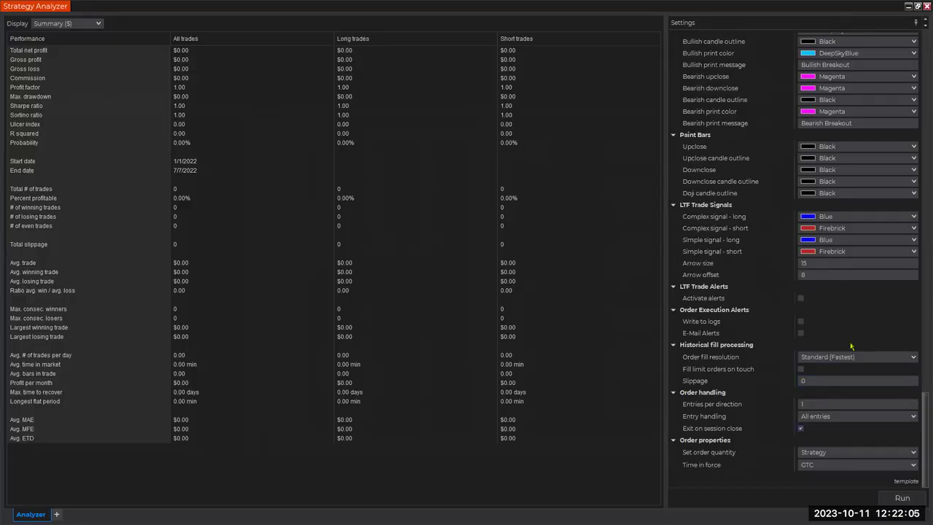
left_click(915, 499)
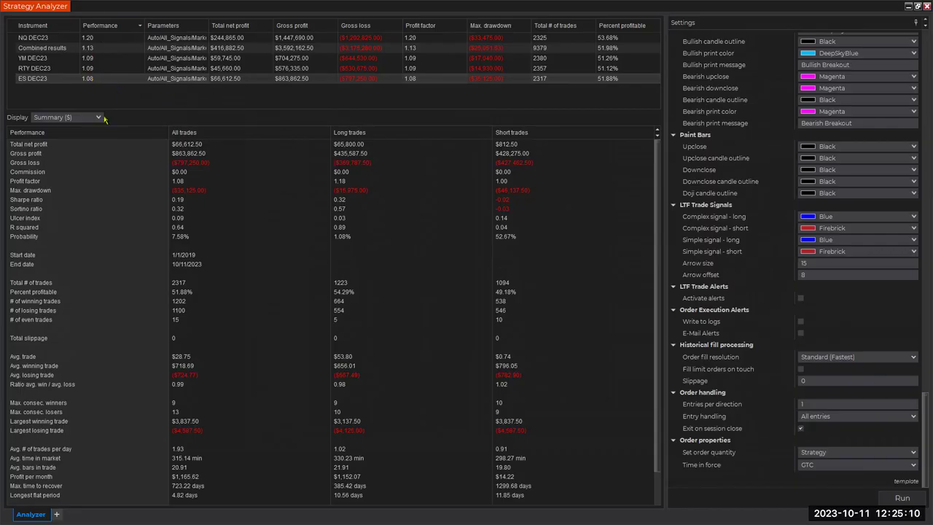
Step: Switch the results to the Analysis display, enlarge the Cumulative Net Profit graph and show it for NQ DEC23
left_click(99, 118)
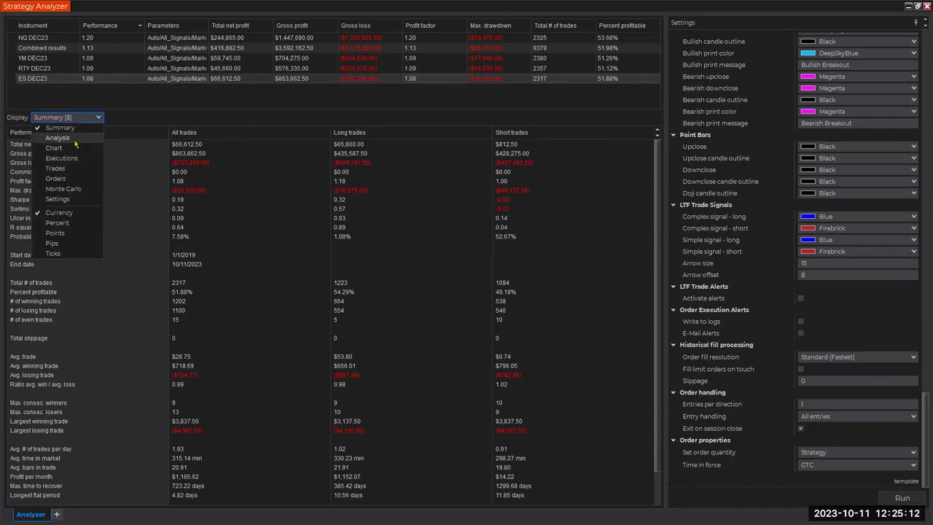
left_click(75, 140)
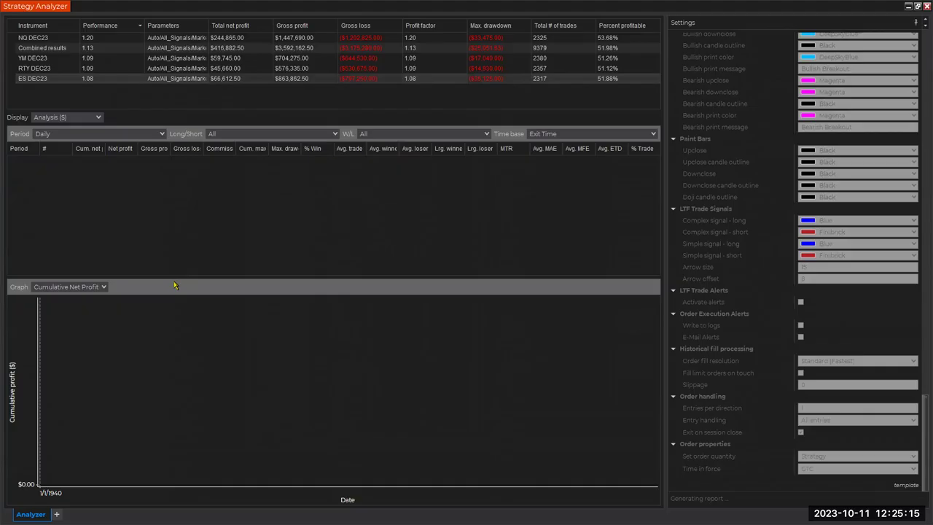
left_click_drag(175, 274, 184, 124)
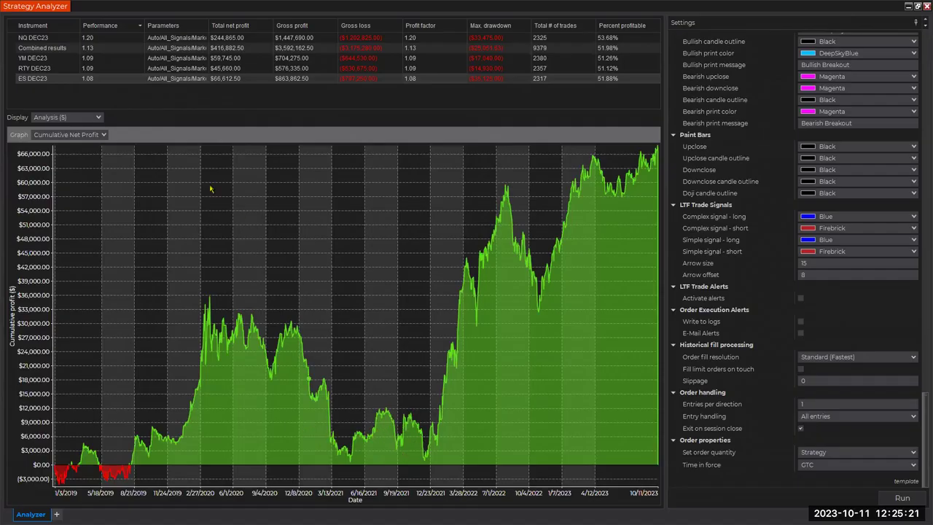
left_click(33, 37)
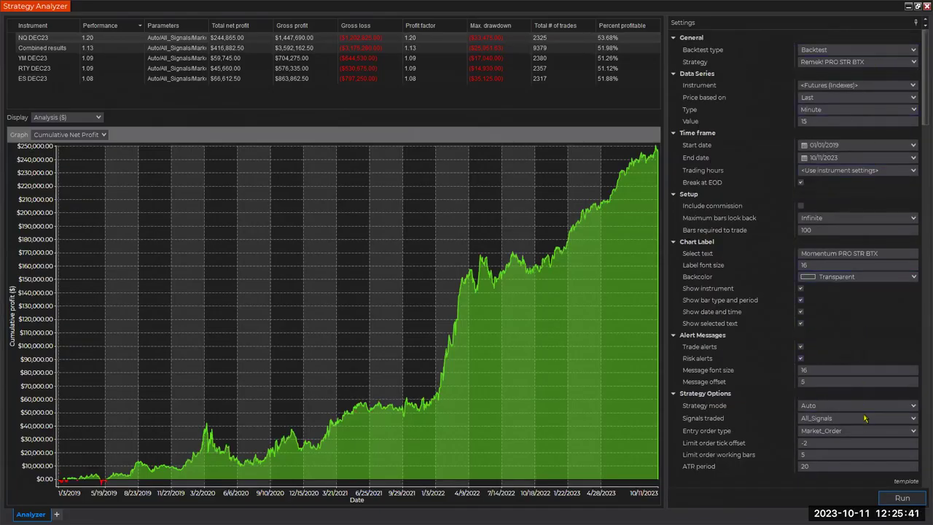
Step: Review the strategy parameters from the strategy options and order sets down to the trade setups, including the maximum number of signals
scroll(836, 335, "down", 2)
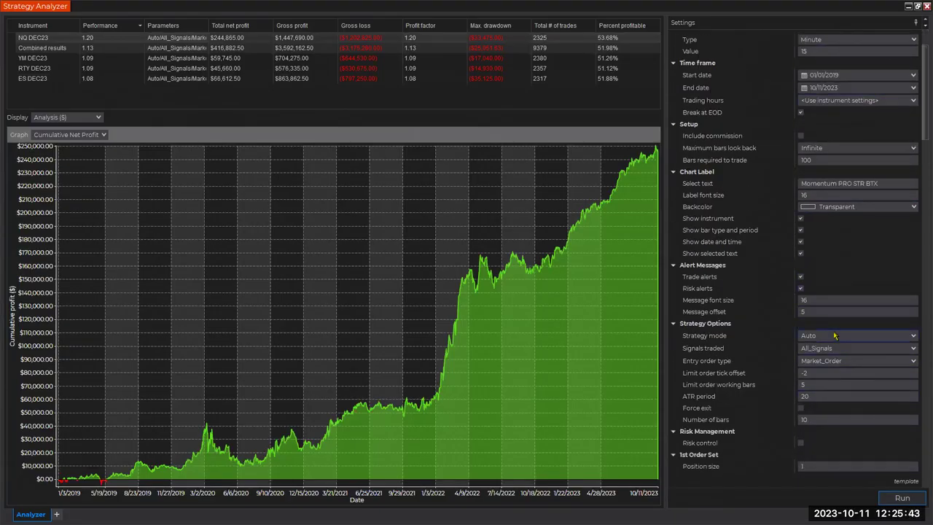
scroll(836, 336, "down", 7)
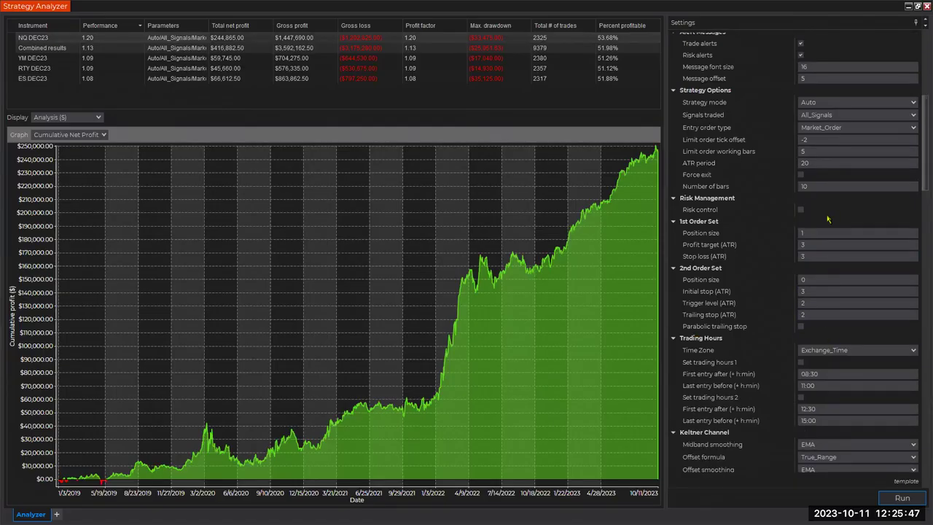
scroll(846, 217, "up", 9)
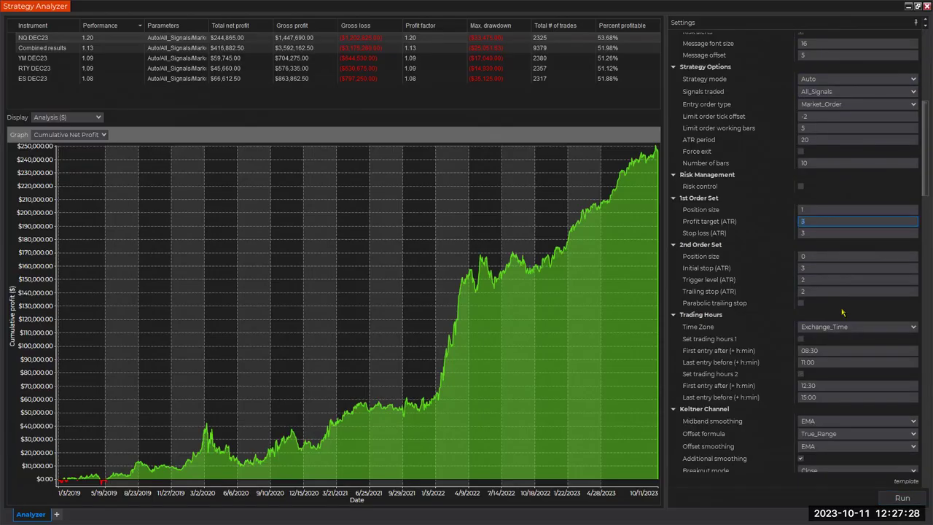
scroll(819, 291, "down", 4)
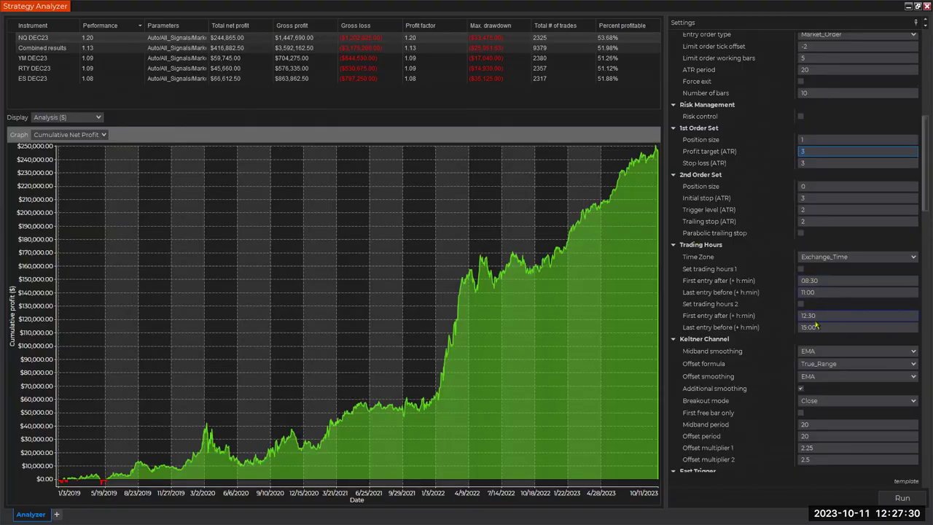
scroll(771, 295, "down", 3)
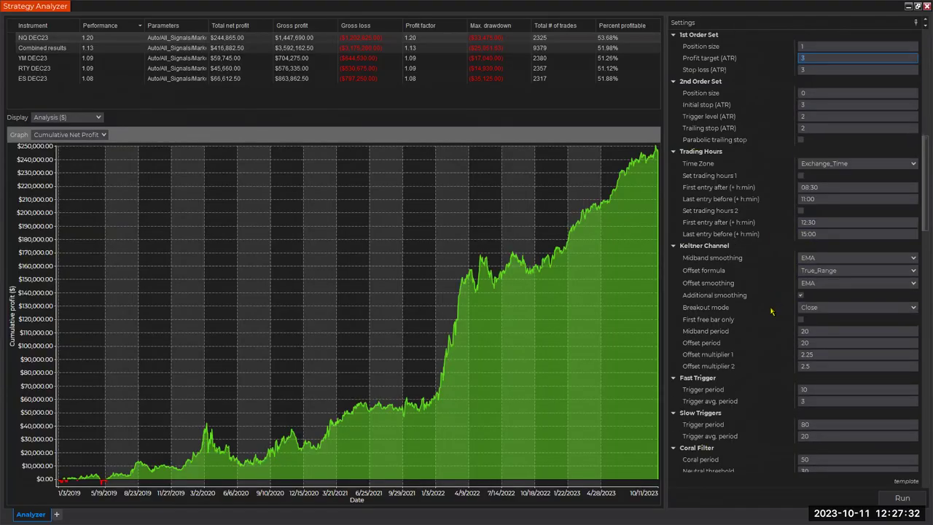
scroll(824, 315, "down", 3)
scroll(838, 394, "down", 3)
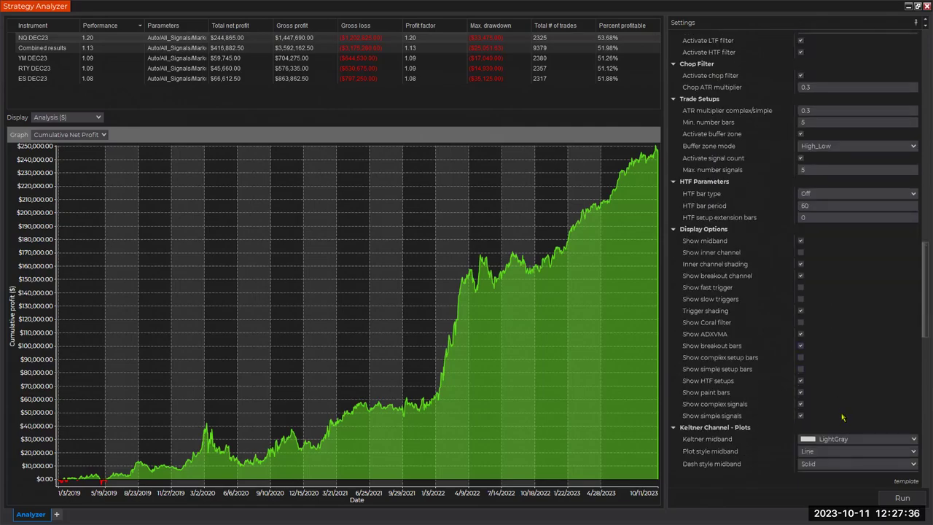
left_click(810, 171)
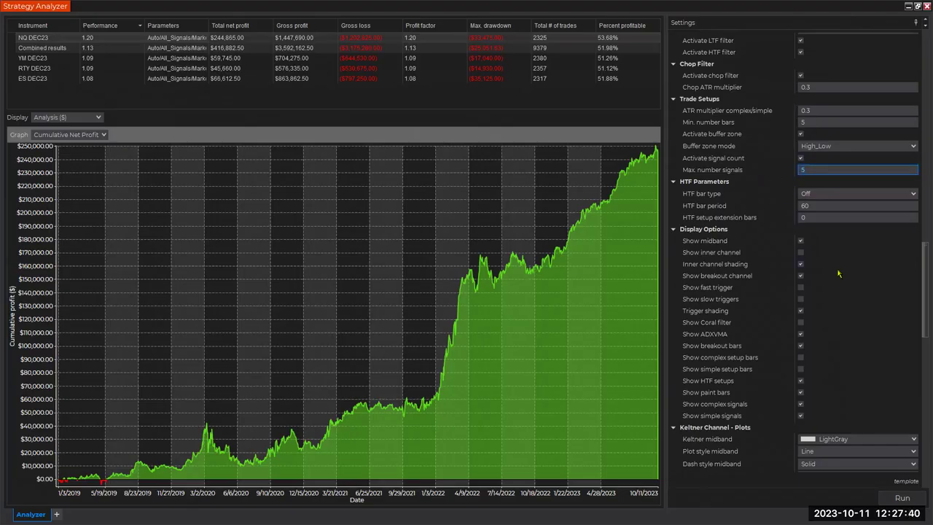
scroll(831, 306, "up", 10)
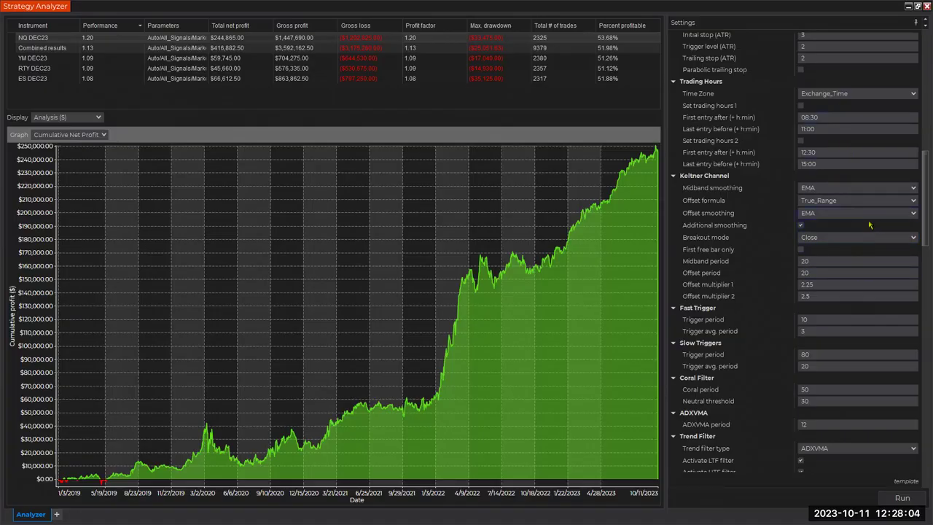
scroll(865, 219, "up", 5)
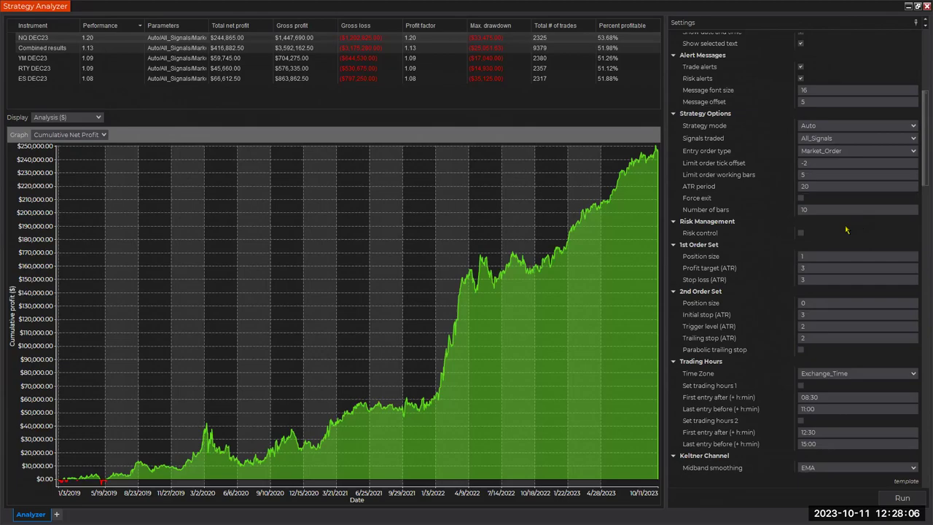
scroll(849, 219, "up", 5)
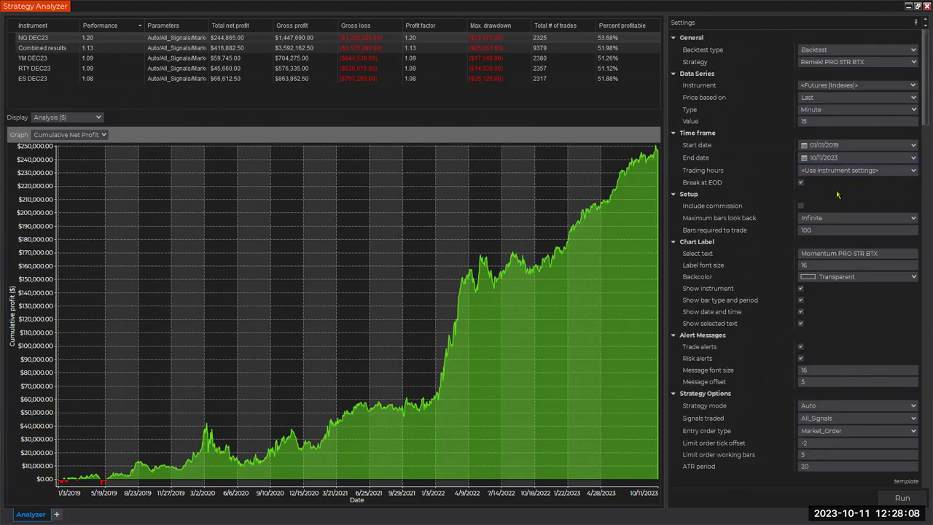
Step: Examine the bar value in the data series and the 1st order set's profit target and stop loss as candidates for optimization
left_click(804, 122)
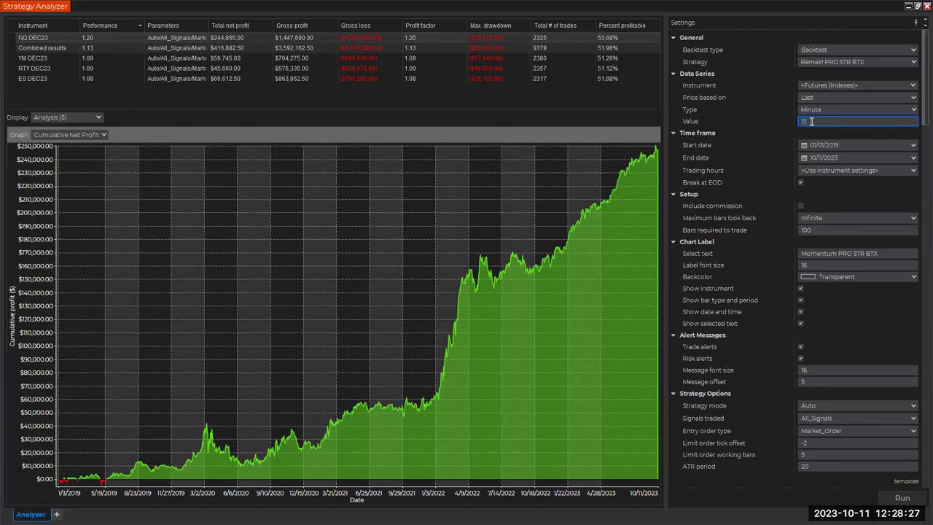
scroll(846, 295, "down", 3)
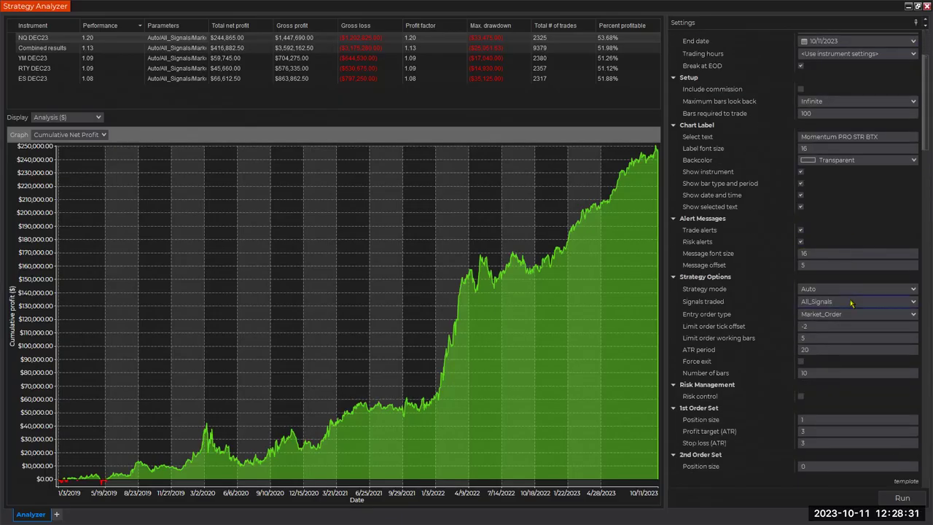
scroll(851, 302, "down", 5)
scroll(824, 376, "down", 2)
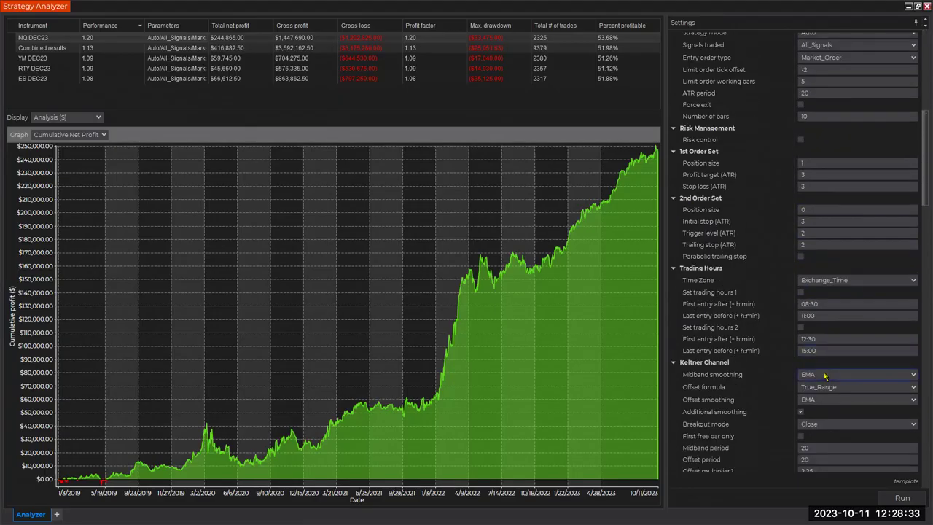
scroll(824, 371, "down", 3)
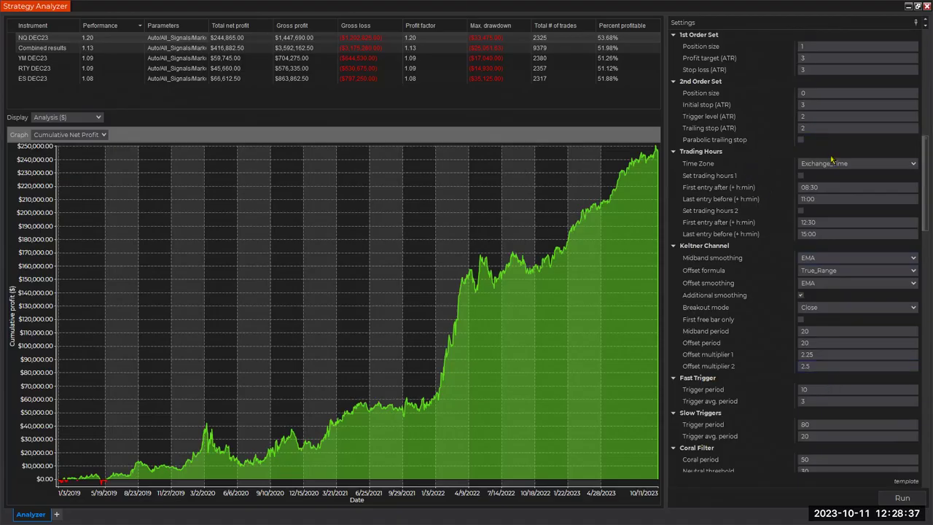
scroll(831, 161, "up", 4)
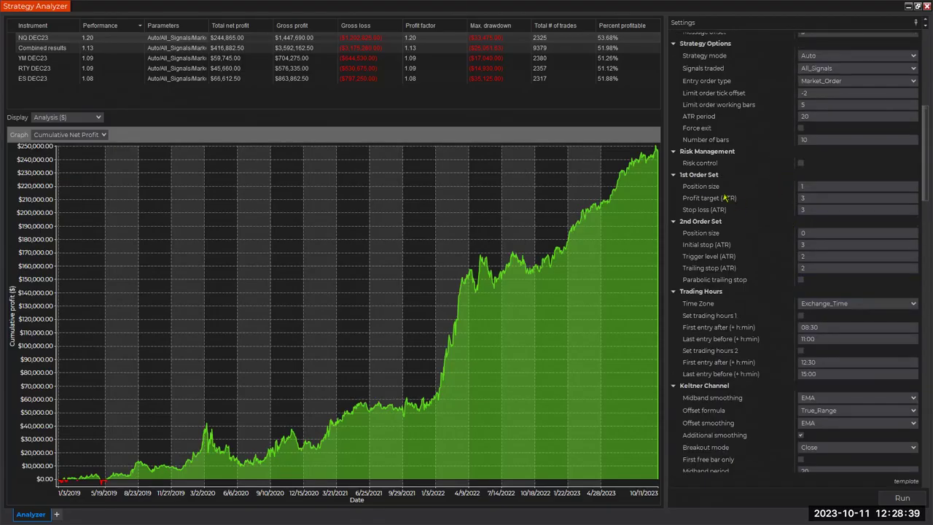
left_click(810, 198)
left_click(802, 211)
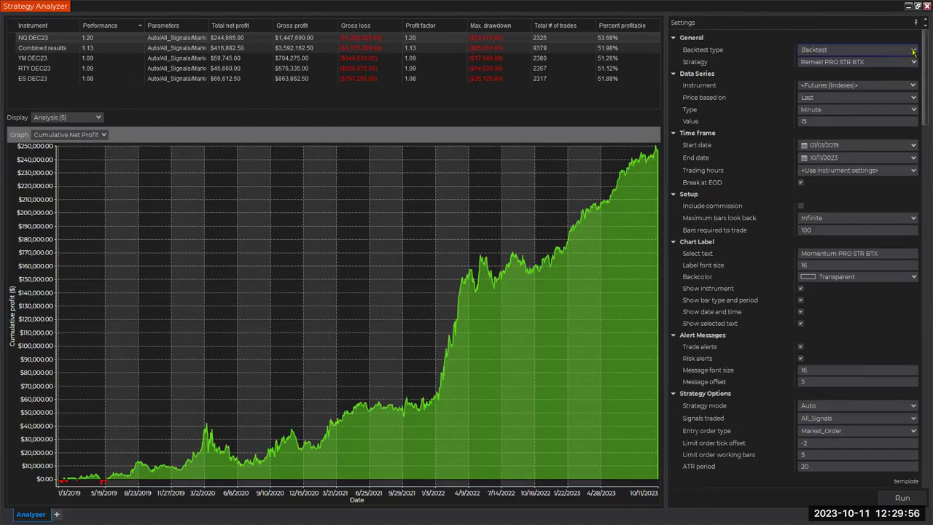
Step: Set the backtest type to Optimization and consult the optimization questions on the Google Slides agenda
left_click(831, 49)
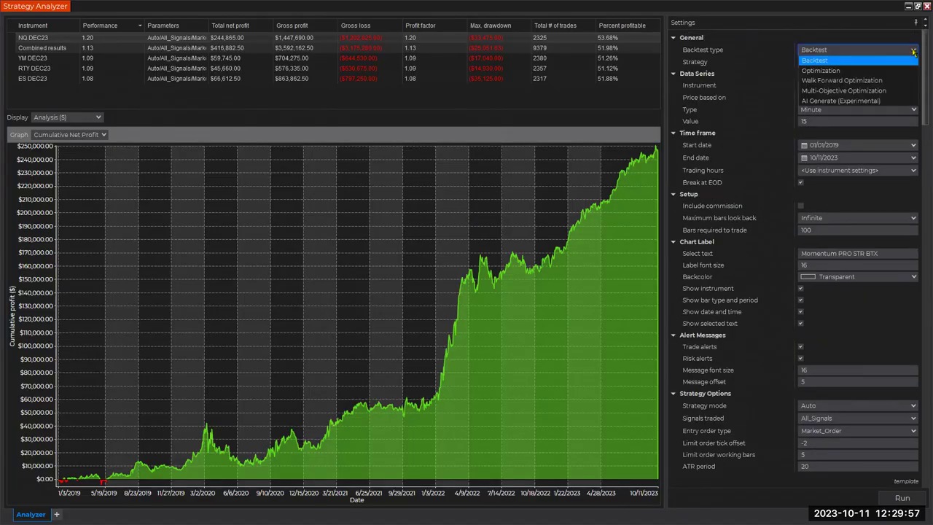
left_click(714, 202)
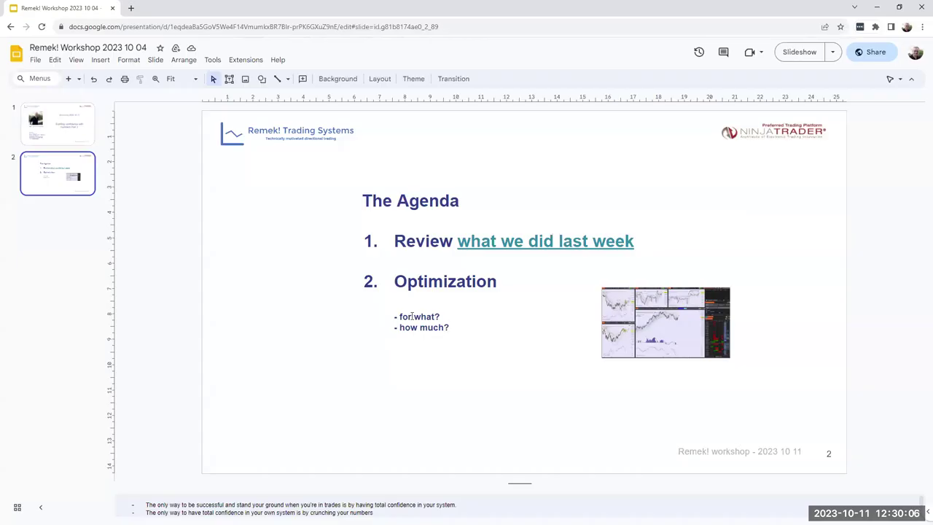
left_click_drag(400, 316, 462, 333)
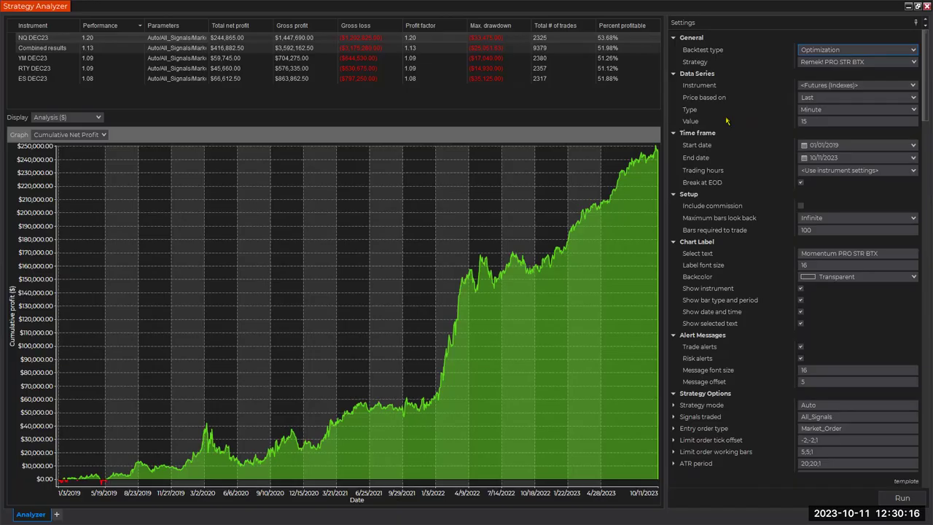
left_click(787, 124)
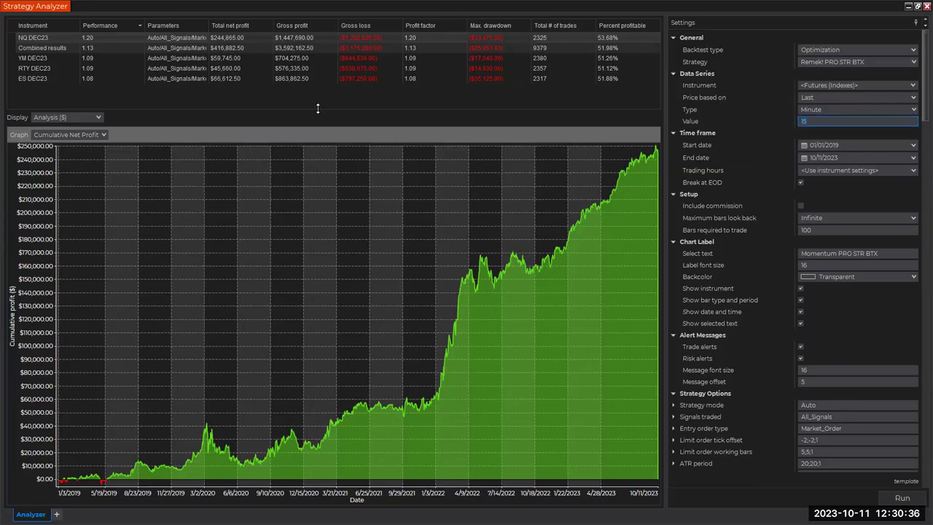
Step: Review the optimization ranges of the strategy parameters and expand the HTF bar type options
left_click_drag(318, 110, 317, 109)
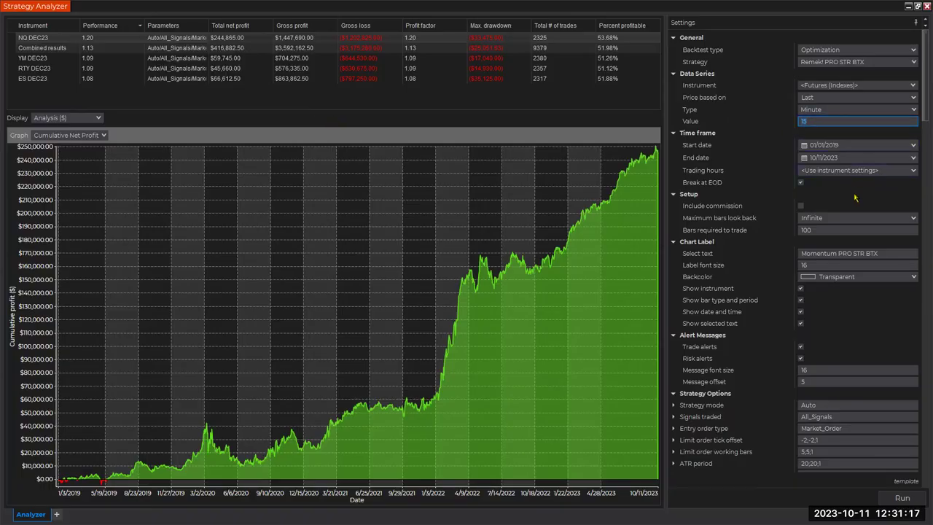
scroll(862, 321, "down", 10)
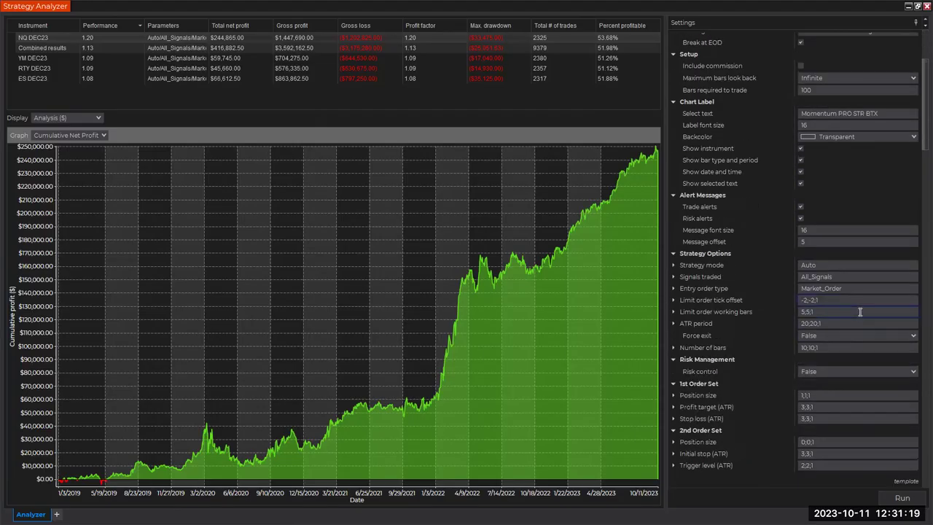
scroll(857, 315, "down", 4)
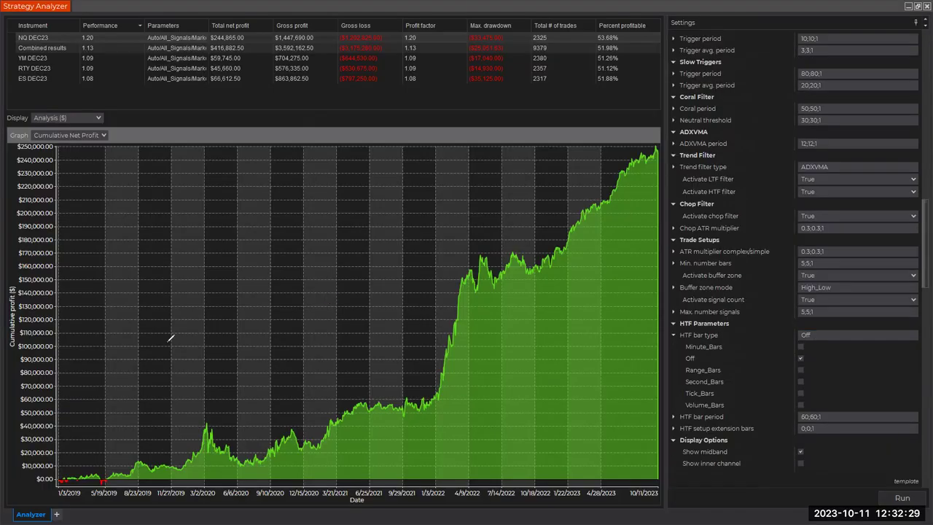
mouse_move(167, 357)
left_mouse_down()
mouse_move(438, 205)
mouse_move(567, 119)
mouse_move(647, 44)
left_mouse_up()
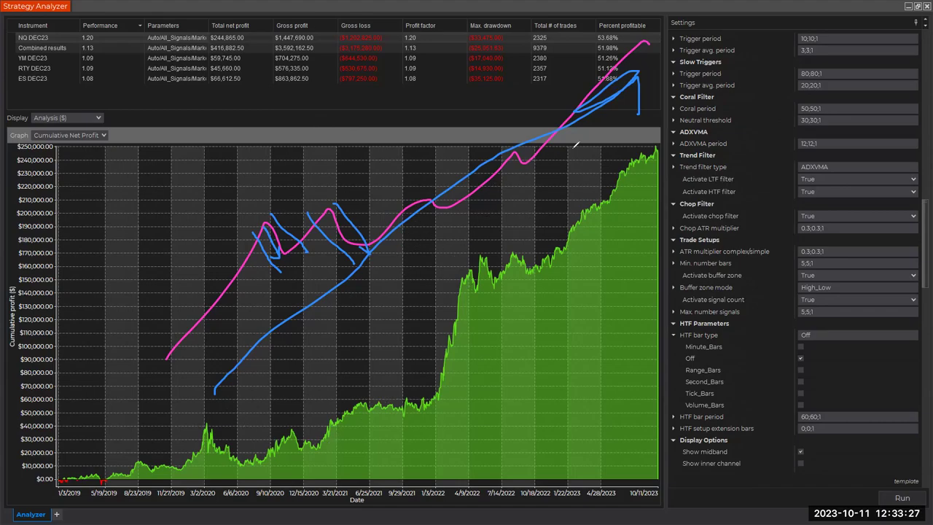
mouse_move(226, 408)
left_mouse_down()
mouse_move(318, 309)
mouse_move(592, 67)
mouse_move(610, 35)
mouse_move(614, 55)
left_mouse_up()
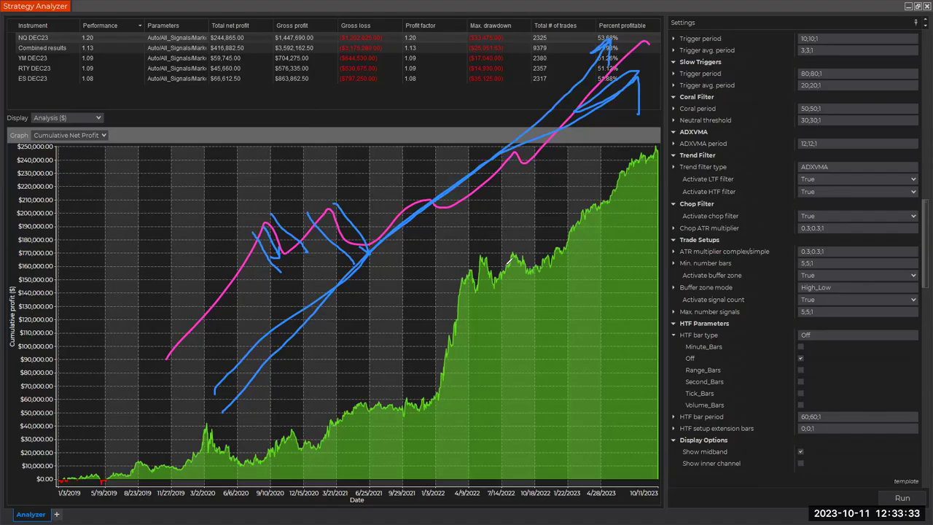
mouse_move(168, 364)
left_mouse_down()
mouse_move(264, 234)
mouse_move(207, 324)
left_mouse_up()
mouse_move(350, 206)
left_mouse_down()
mouse_move(310, 252)
mouse_move(337, 217)
left_mouse_up()
left_click_drag(428, 191, 390, 240)
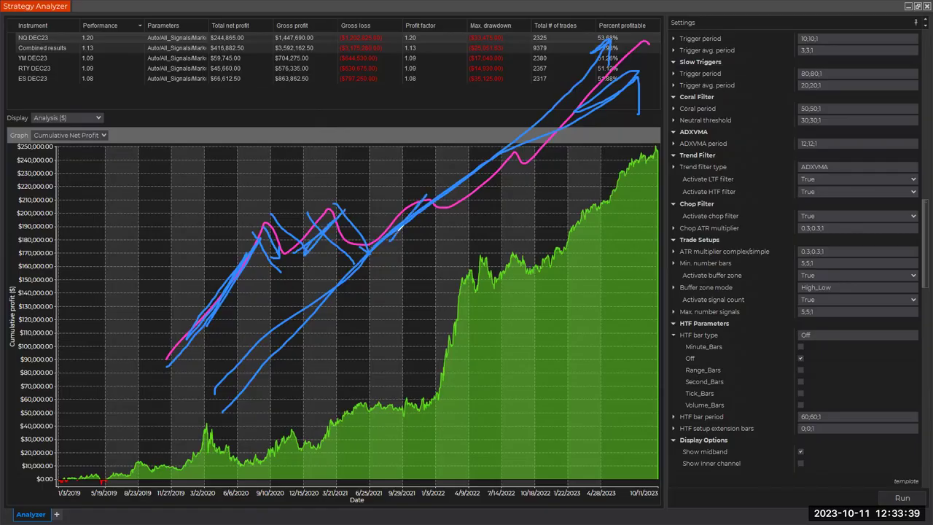
left_click_drag(441, 205, 487, 184)
left_click_drag(543, 156, 647, 42)
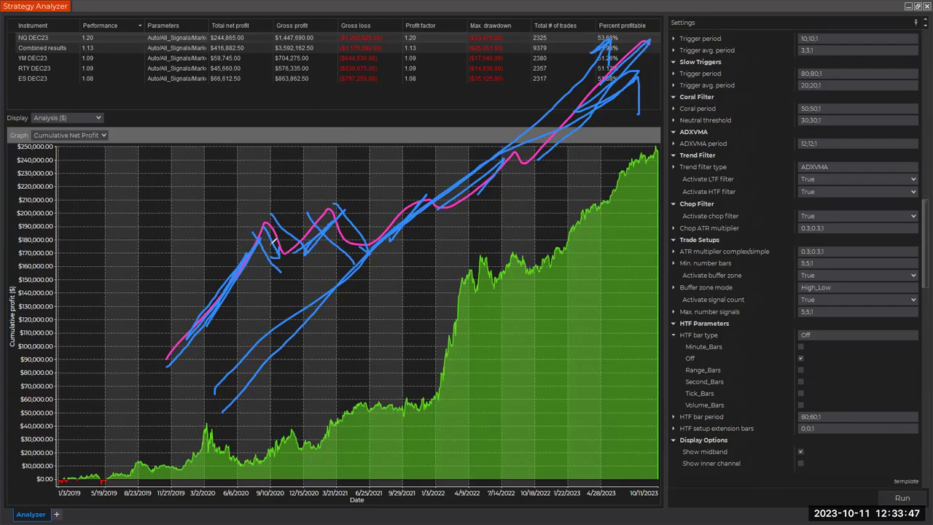
mouse_move(267, 227)
left_mouse_down()
mouse_move(281, 252)
mouse_move(310, 235)
mouse_move(288, 232)
left_mouse_up()
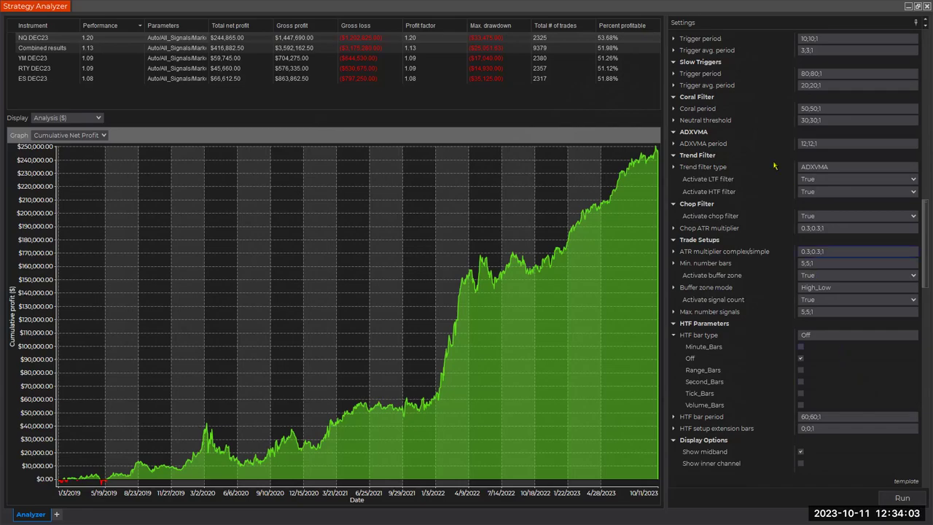
Step: Expand the 1st order set's profit target (ATR) into its min, max and increment, and review the surrounding optimization settings
scroll(772, 105, "up", 5)
scroll(795, 111, "up", 6)
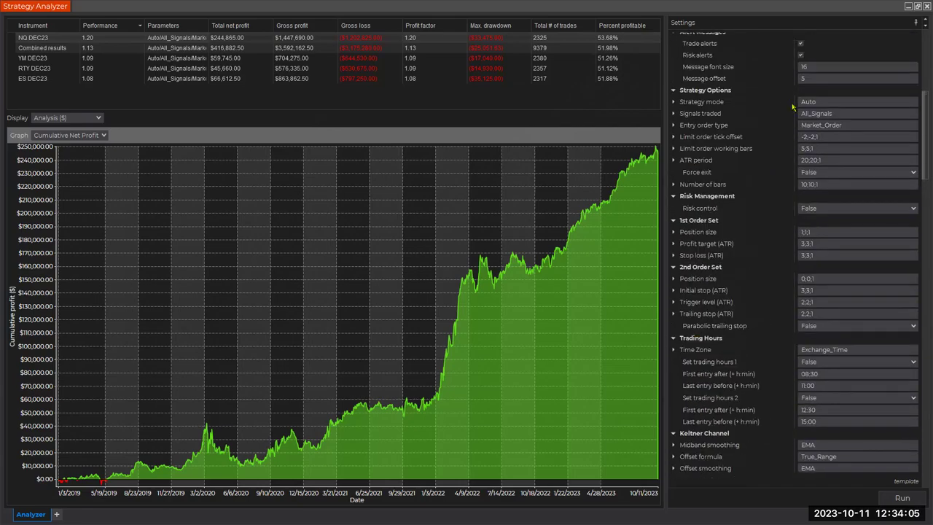
scroll(838, 110, "up", 3)
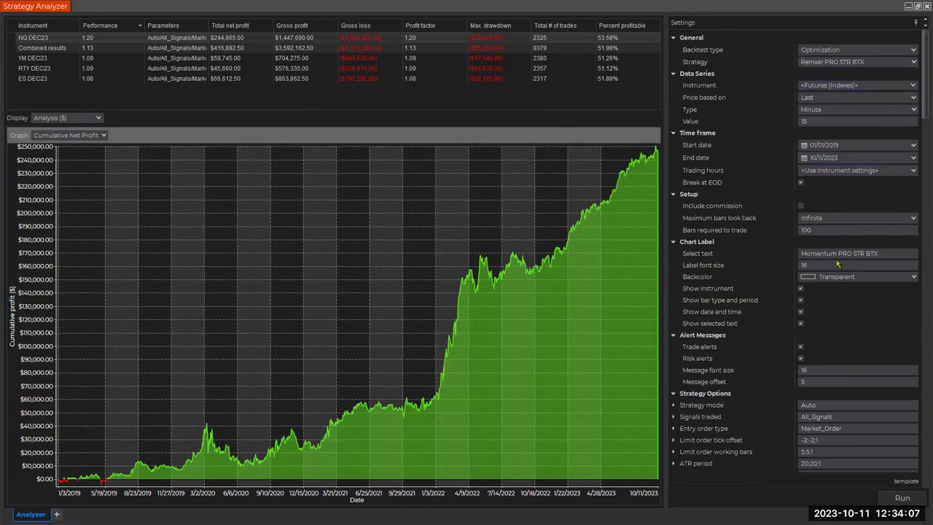
scroll(837, 240, "down", 6)
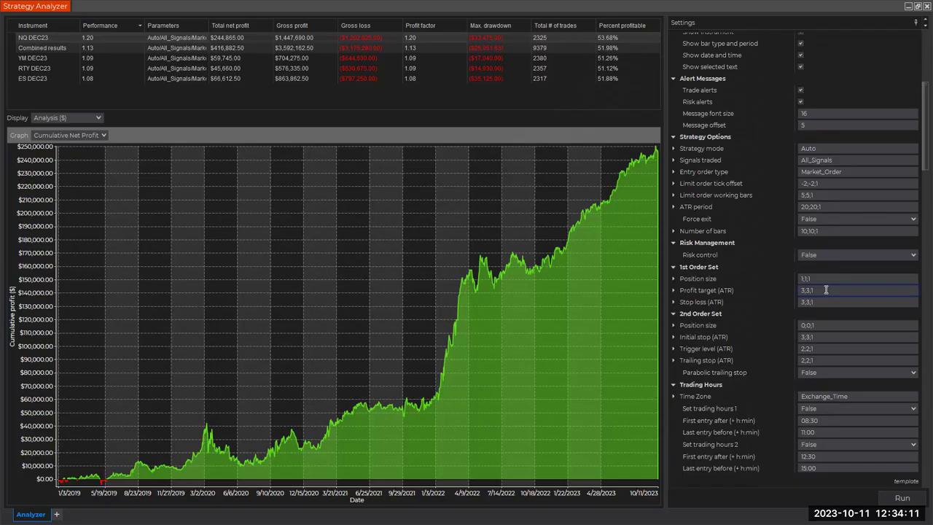
left_click(673, 290)
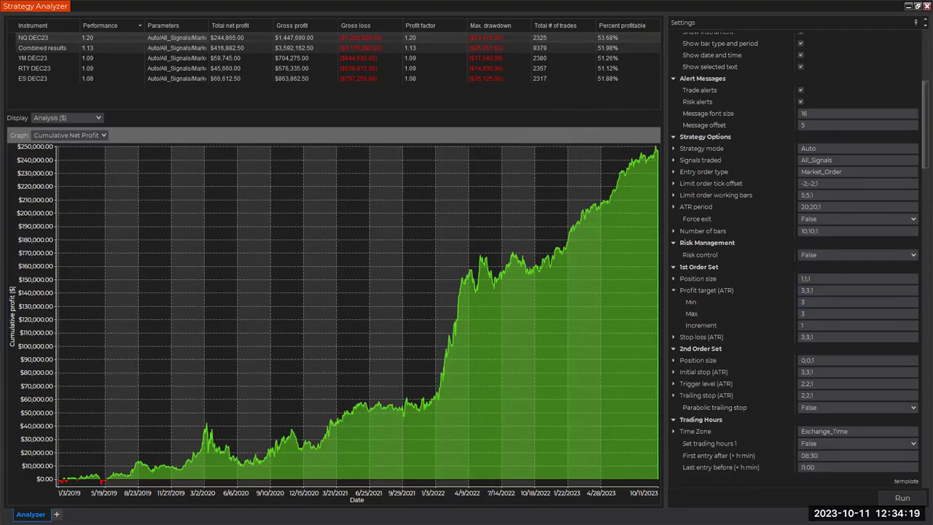
left_click(918, 39)
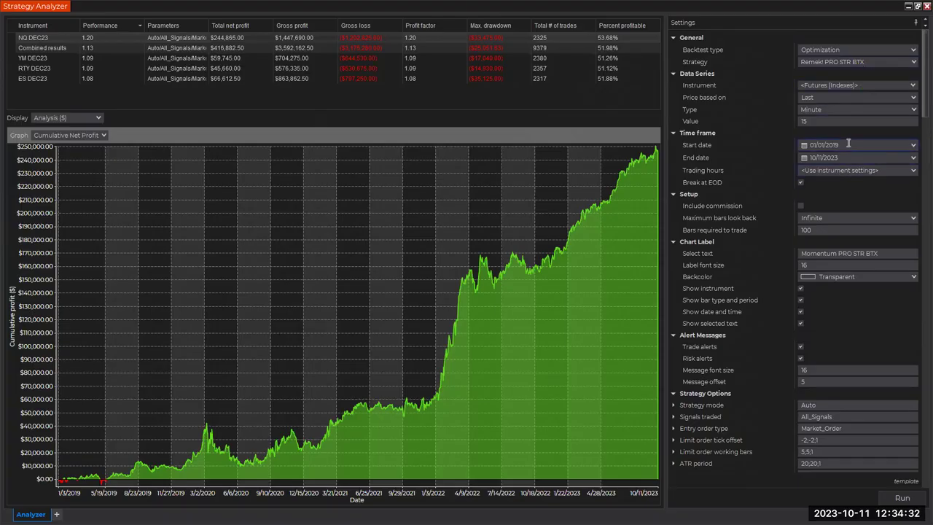
scroll(831, 194, "down", 2)
scroll(830, 194, "down", 6)
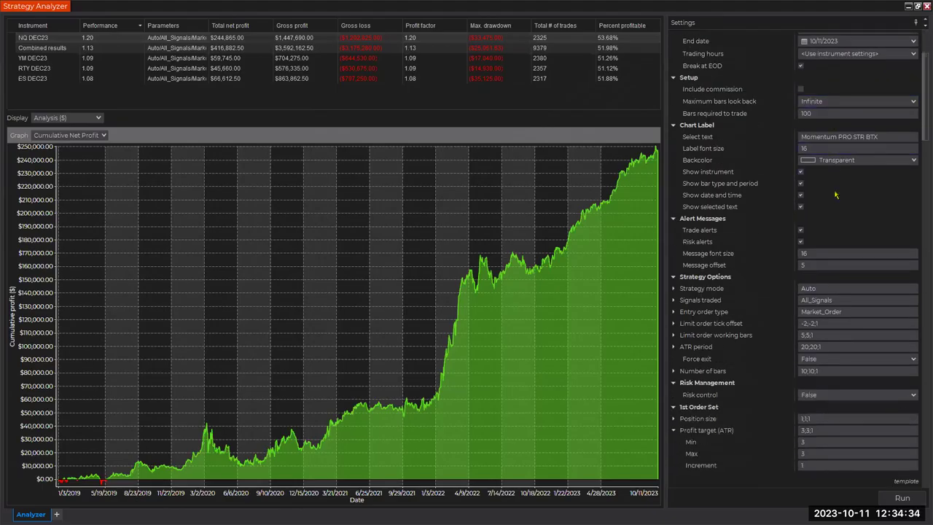
scroll(837, 158, "down", 1)
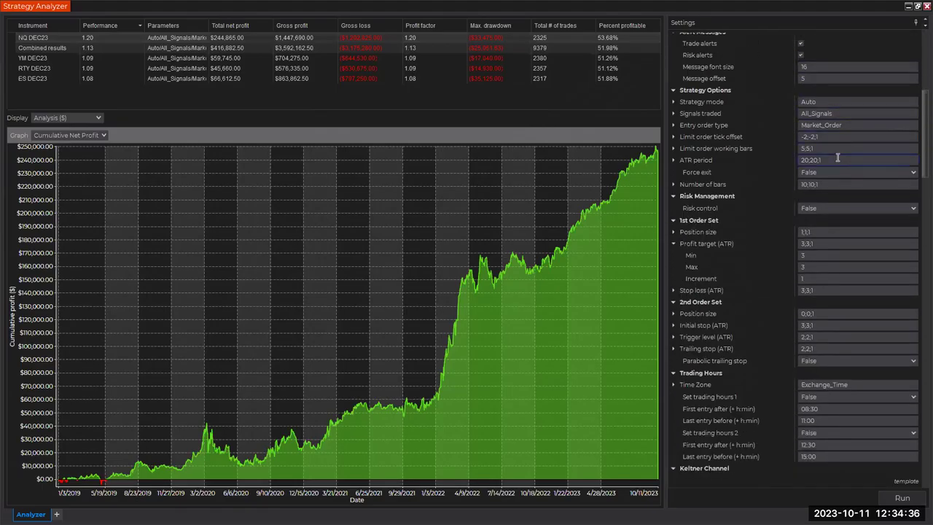
Step: Set the 1st order set's profit target (ATR) optimization range to min 1, max 5, increment 0.5
scroll(827, 122, "down", 4)
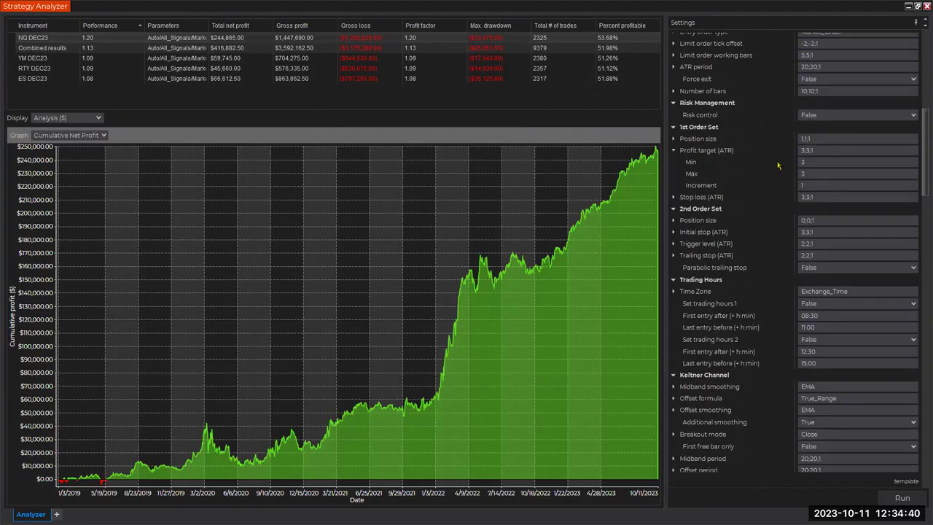
left_click(811, 161)
type("1")
left_click(814, 173)
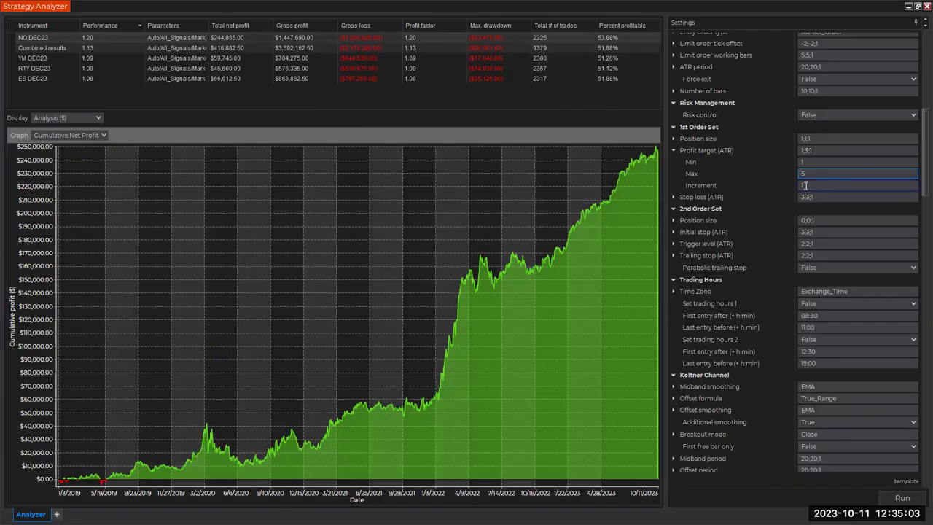
key("Tab")
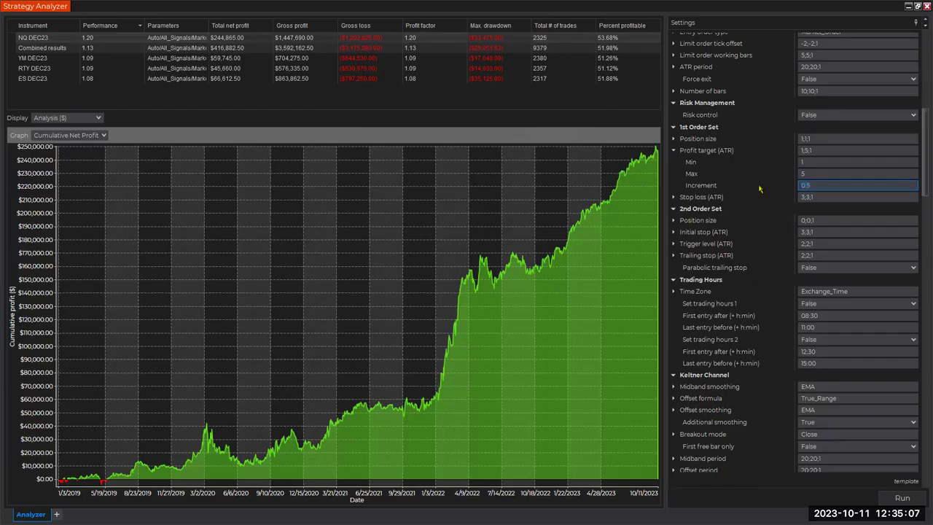
left_click(809, 186)
Step: Expand the 1st order set's stop loss (ATR) and set its min to 1 and max to 5
left_click(674, 197)
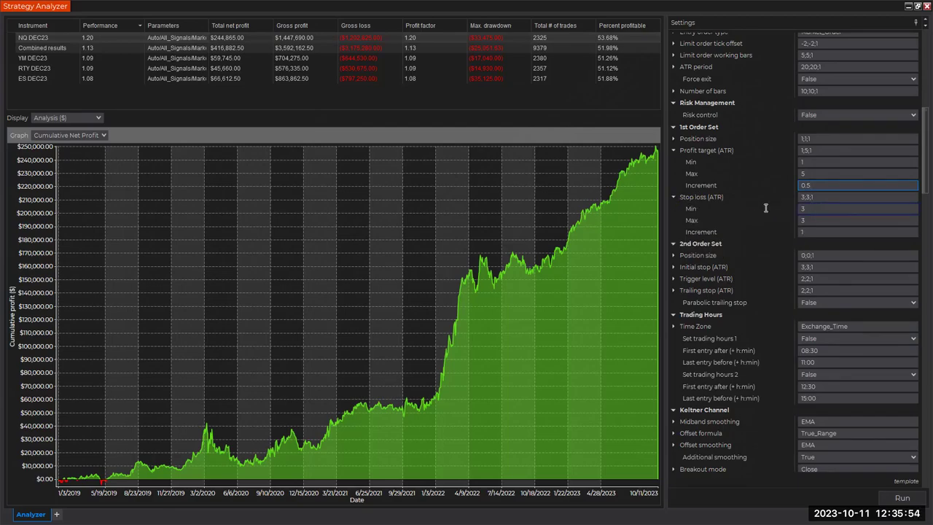
left_click(809, 208)
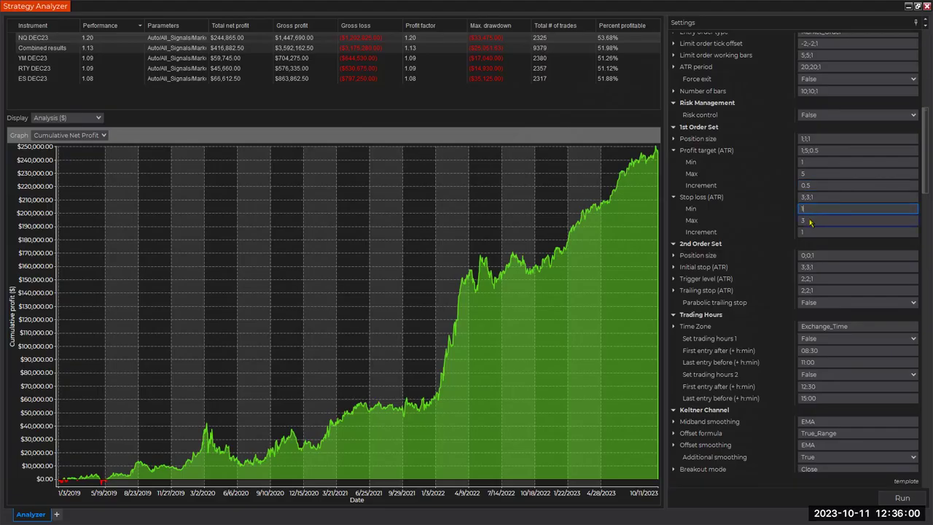
left_click(808, 220)
key("BackSpace")
type("5")
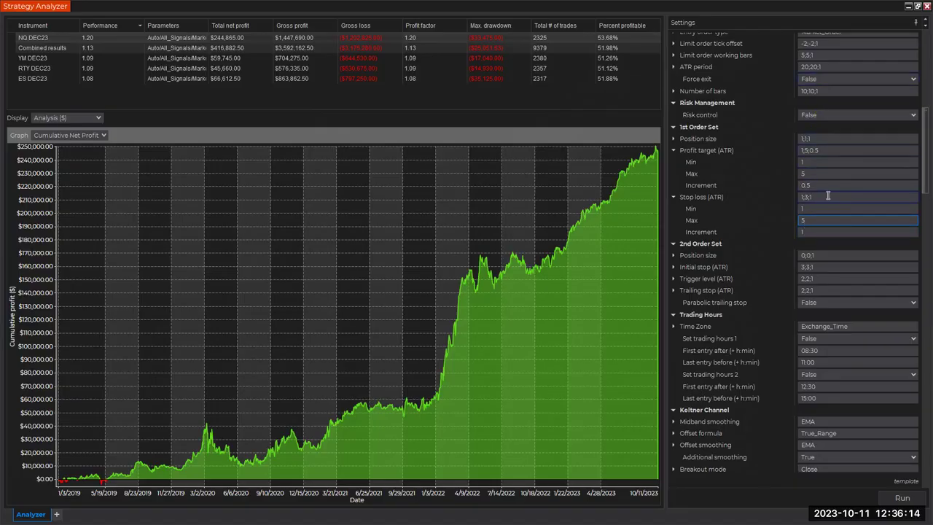
Step: Review the remaining strategy parameters and set the 1st order set's stop loss (ATR) increment to 0.5
scroll(838, 233, "down", 3)
scroll(842, 237, "down", 8)
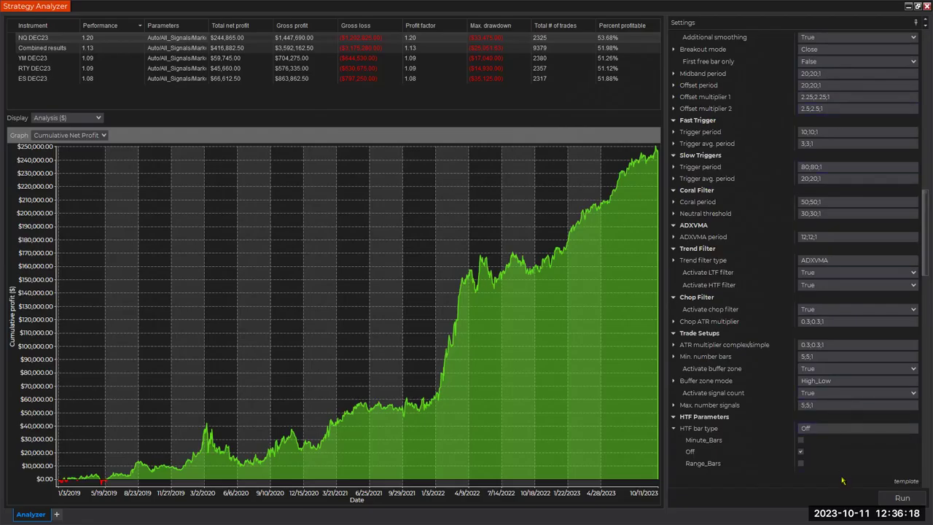
scroll(838, 473, "down", 7)
scroll(833, 466, "up", 9)
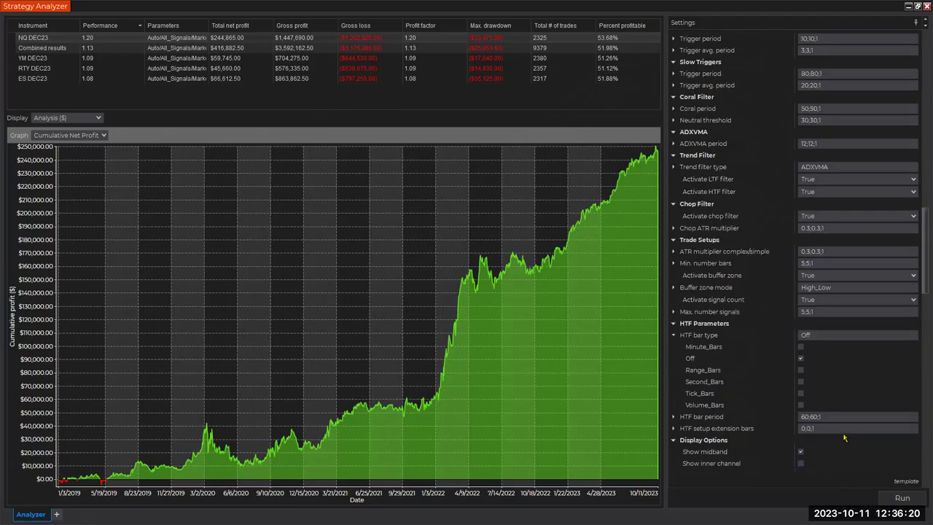
scroll(845, 422, "up", 10)
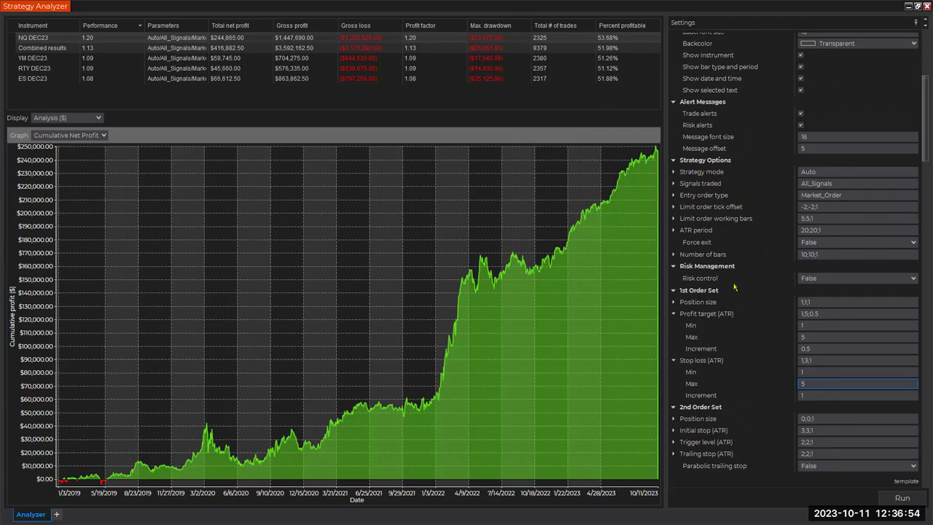
scroll(729, 386, "down", 3)
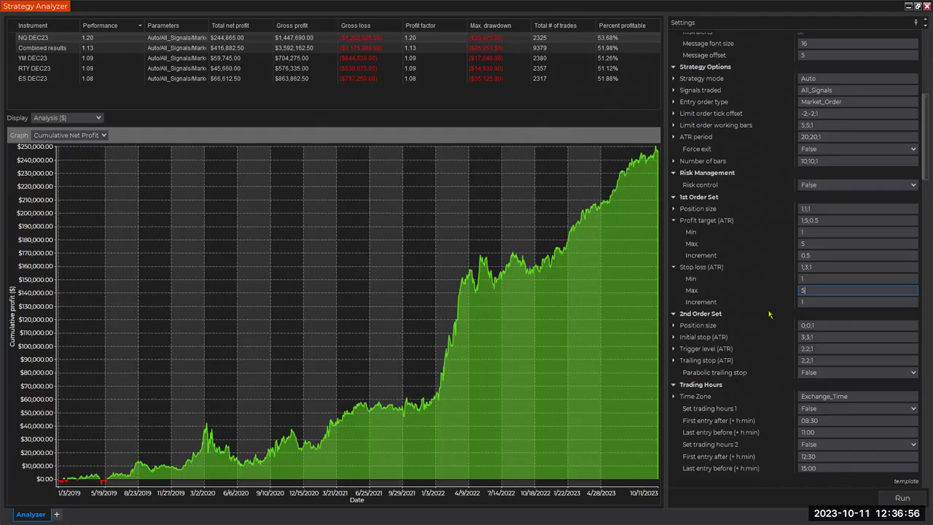
left_click(809, 302)
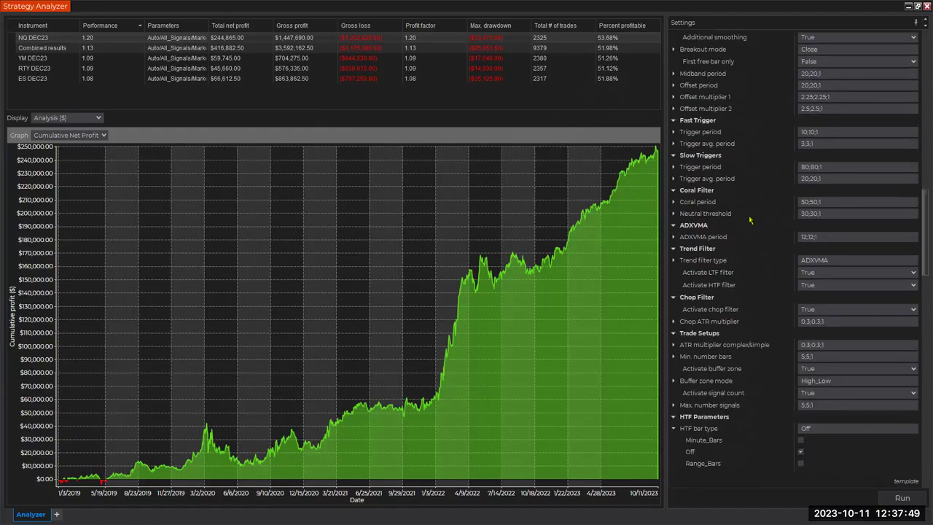
Step: Check the remaining settings down to the optimize and order options, and run the optimization
scroll(749, 219, "down", 3)
scroll(749, 219, "down", 12)
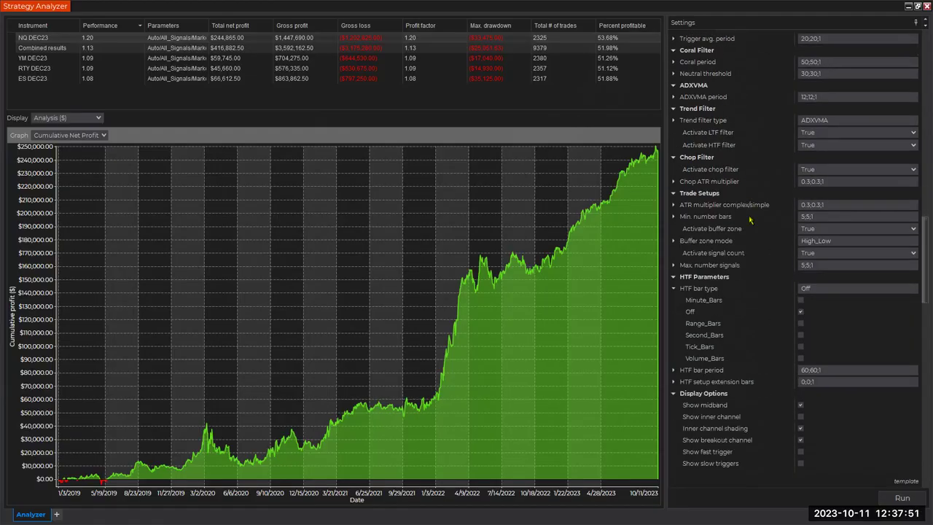
scroll(749, 220, "down", 15)
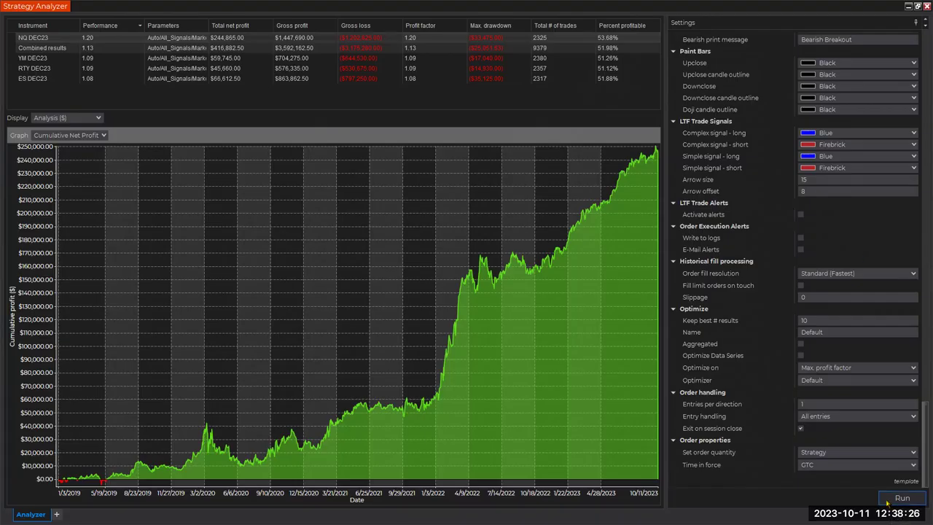
key("Return")
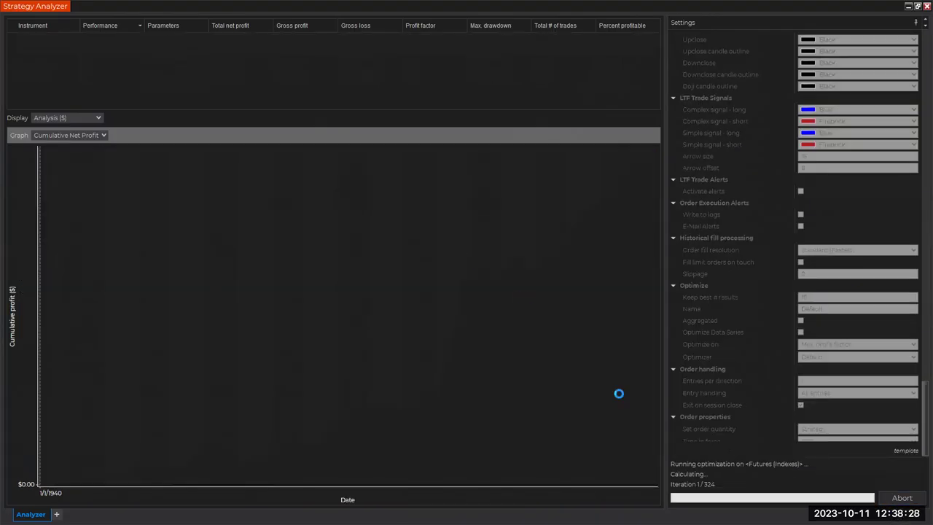
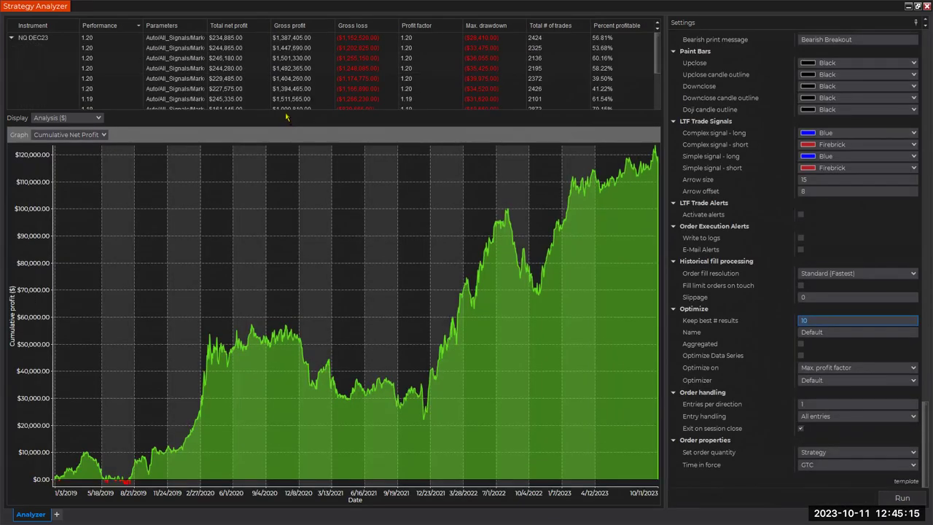
Step: Enlarge the results table and mark the top NQ DEC23 result with its optimized profit target and stop loss
left_click_drag(285, 110, 276, 141)
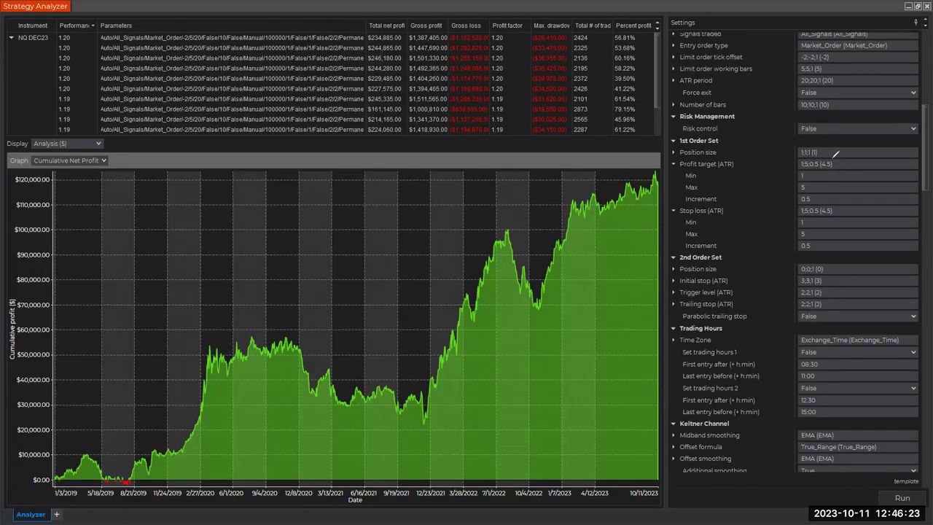
mouse_move(826, 154)
left_mouse_down()
mouse_move(819, 173)
mouse_move(835, 172)
mouse_move(835, 155)
left_mouse_up()
left_click_drag(73, 39, 89, 39)
left_click_drag(835, 207, 838, 207)
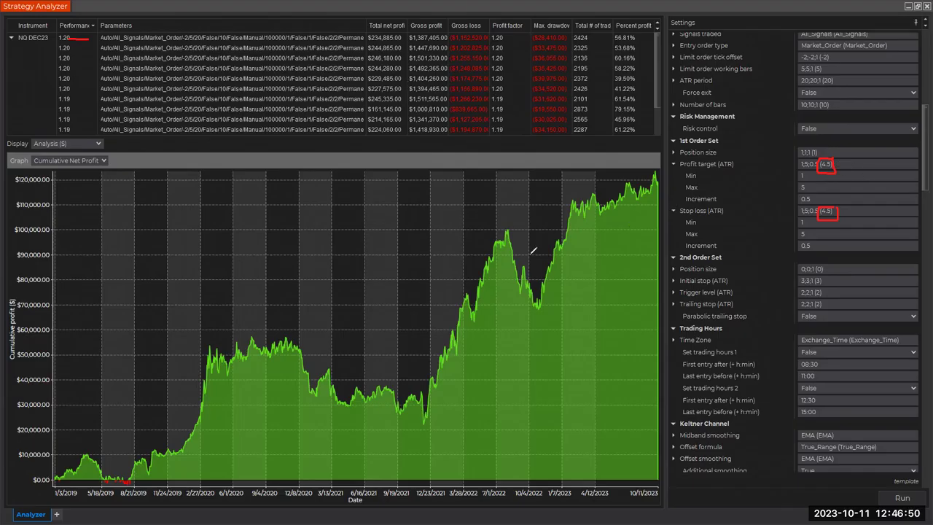
Step: Sketch an entry line with profit target and stop loss levels over the graph, circling the area beyond each level
left_click_drag(284, 298, 314, 294)
left_click_drag(262, 258, 406, 249)
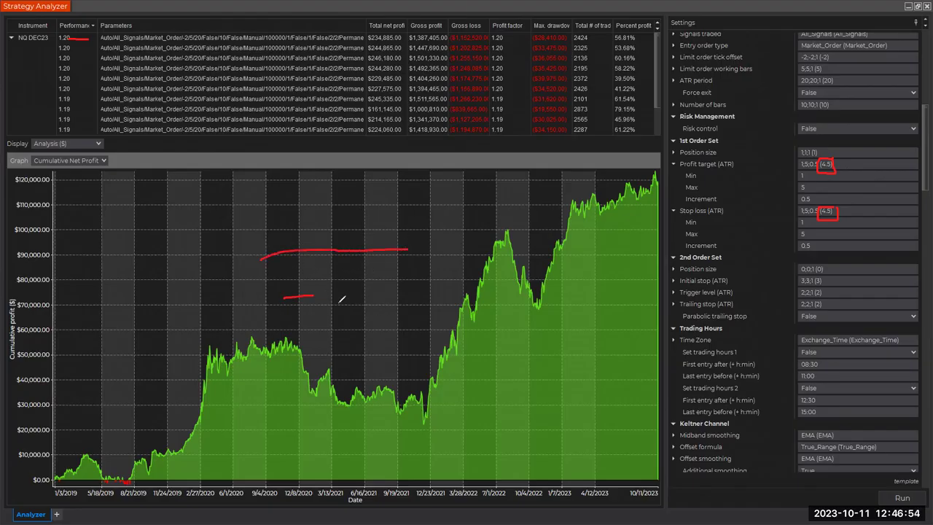
mouse_move(282, 350)
left_mouse_down()
mouse_move(390, 341)
mouse_move(418, 348)
left_mouse_up()
mouse_move(391, 191)
left_mouse_down()
mouse_move(405, 204)
mouse_move(375, 194)
left_mouse_up()
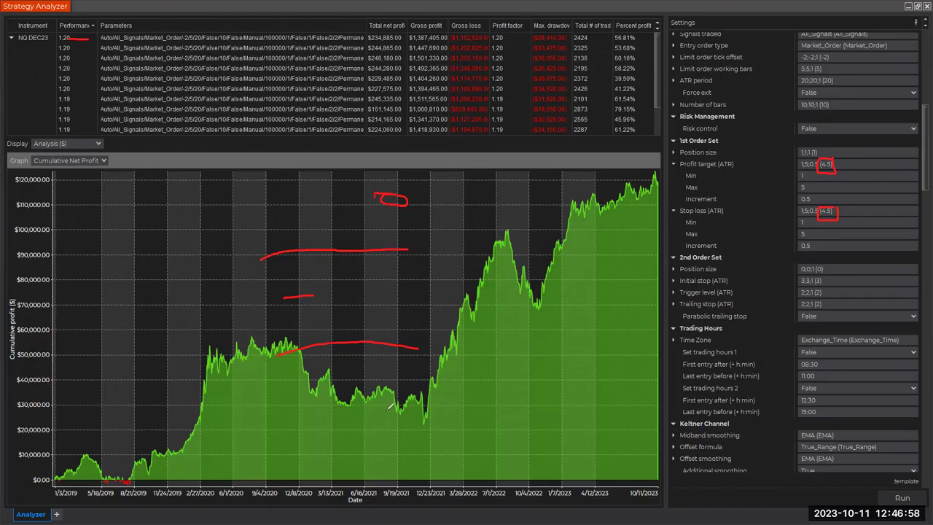
left_click_drag(405, 414, 374, 416)
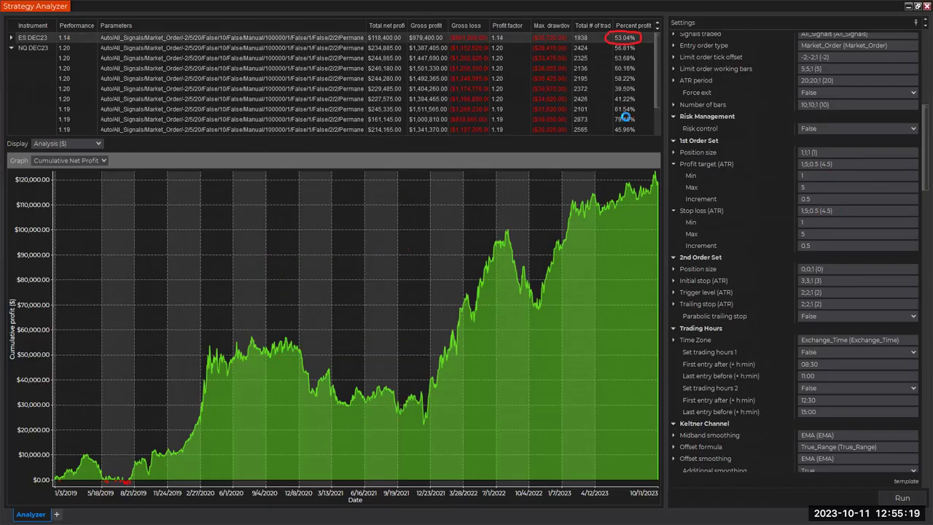
Step: Compare the NQ DEC23 optimization results by percent profitable and select the one with the highest percentage
left_click(623, 119)
left_click(23, 47)
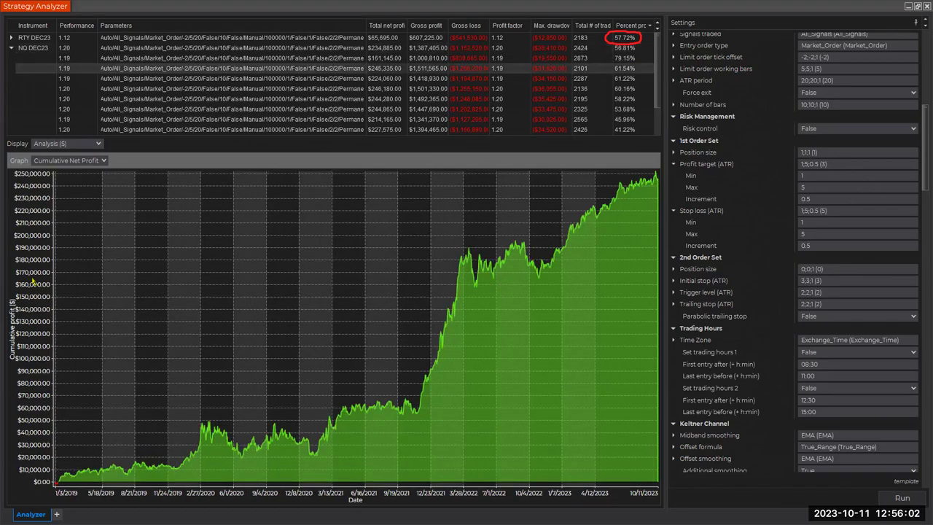
left_click_drag(72, 67, 113, 71)
left_click_drag(612, 58, 603, 59)
left_click(582, 56)
Step: Mark and examine the selected result's optimized profit target and stop loss in the 1st order set, clearing the markings
mouse_move(838, 144)
left_mouse_down()
mouse_move(772, 166)
mouse_move(899, 210)
mouse_move(844, 154)
left_mouse_up()
left_click_drag(810, 217, 835, 214)
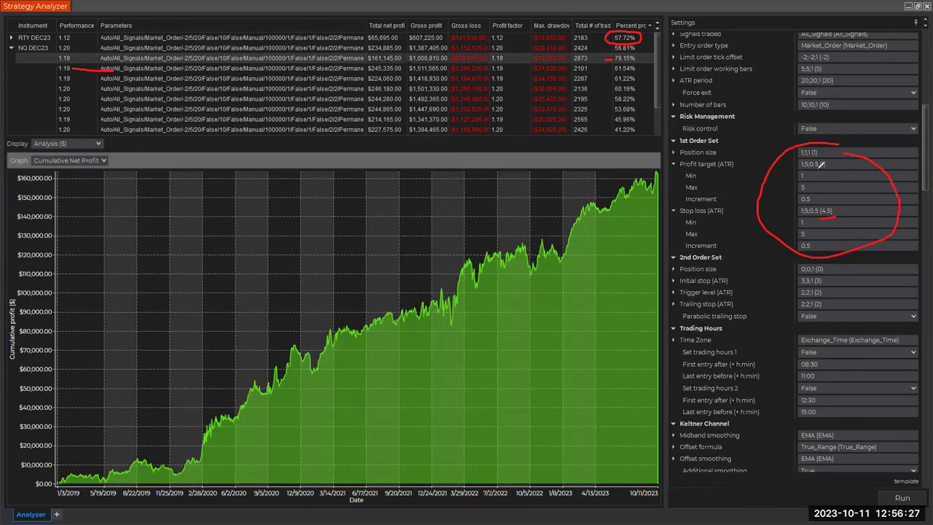
left_click_drag(816, 170, 835, 168)
key("Escape")
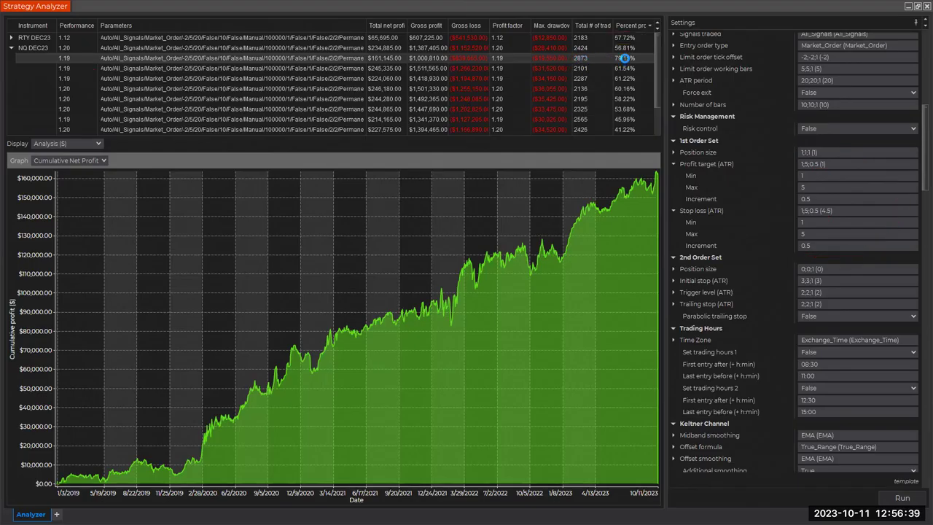
left_click(828, 164)
left_click(835, 211)
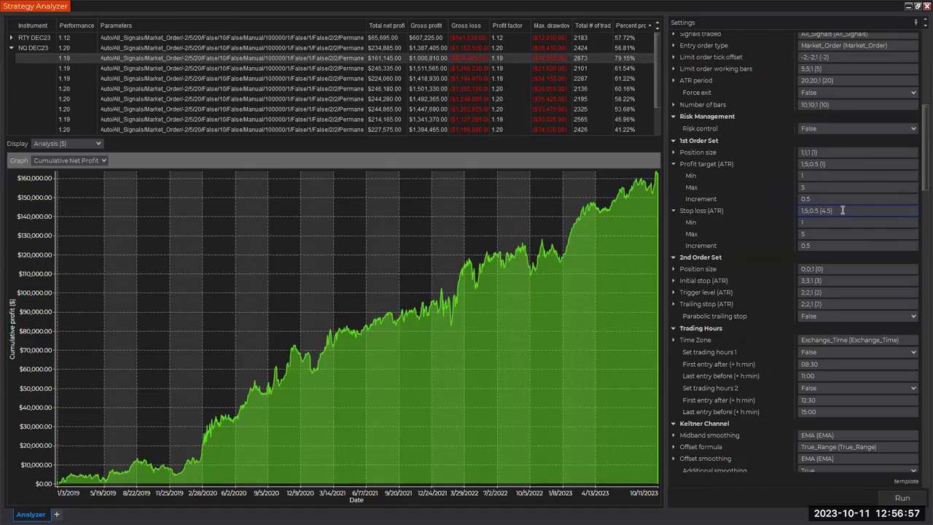
left_click(829, 163)
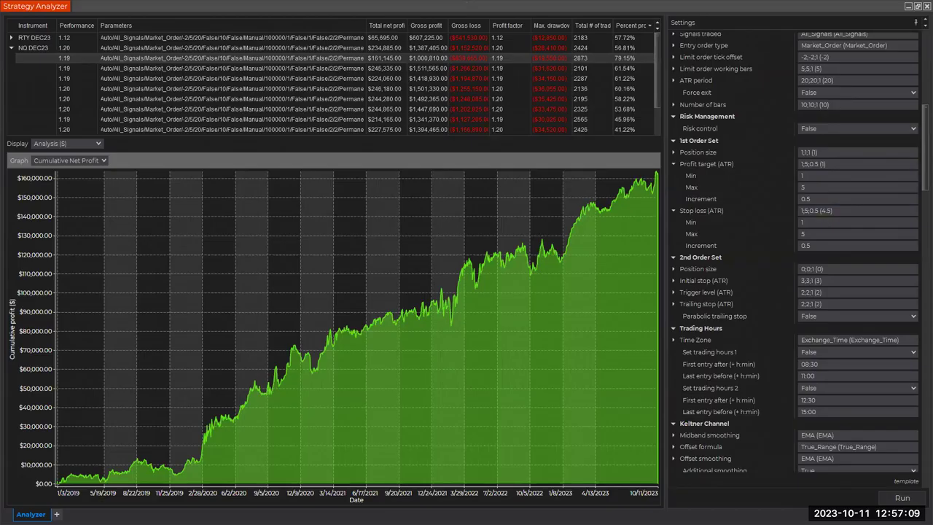
Step: Mark the selected result's percent profitable, profit target and stop loss, and sketch a near target and distant stop over the graph
mouse_move(628, 51)
left_mouse_down()
mouse_move(608, 59)
mouse_move(628, 64)
mouse_move(641, 50)
left_mouse_up()
left_click_drag(823, 167, 843, 164)
left_click_drag(835, 212, 849, 208)
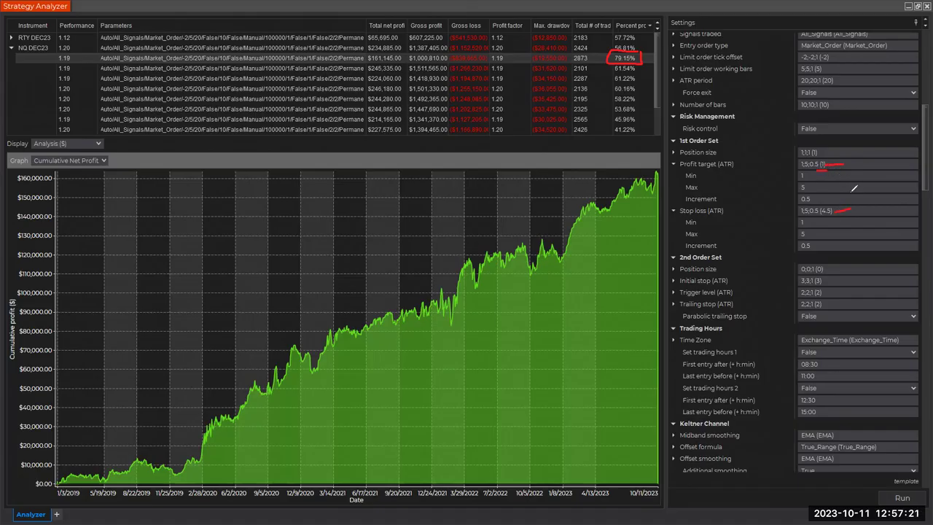
left_click_drag(817, 217, 835, 216)
left_click_drag(207, 298, 277, 288)
left_click_drag(252, 449, 297, 445)
Step: Draw a two-part box over the graph, labelling one part with 79 % and the other with W and LD
mouse_move(325, 194)
left_mouse_down()
mouse_move(566, 216)
mouse_move(565, 180)
mouse_move(446, 232)
left_mouse_up()
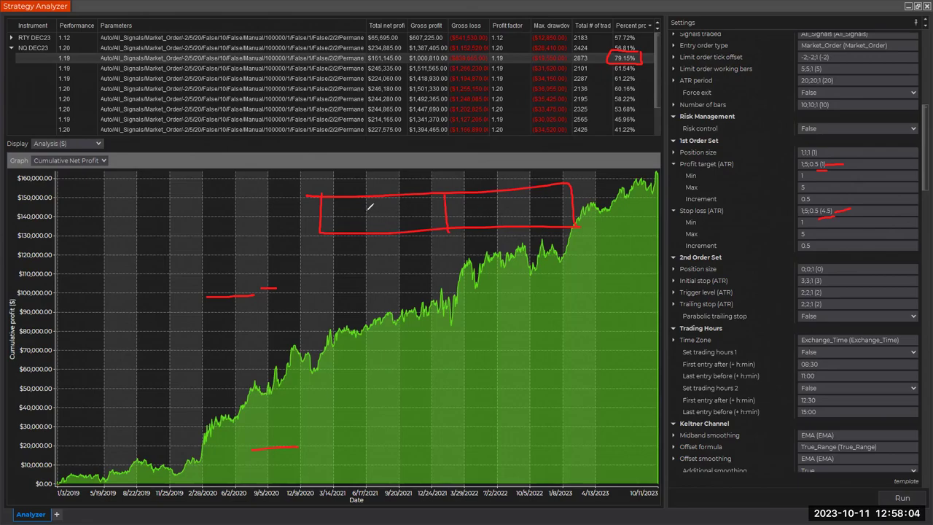
mouse_move(391, 205)
left_mouse_down()
mouse_move(364, 223)
mouse_move(387, 217)
left_mouse_up()
mouse_move(360, 172)
left_mouse_down()
mouse_move(373, 185)
mouse_move(388, 174)
mouse_move(396, 186)
mouse_move(413, 182)
left_mouse_up()
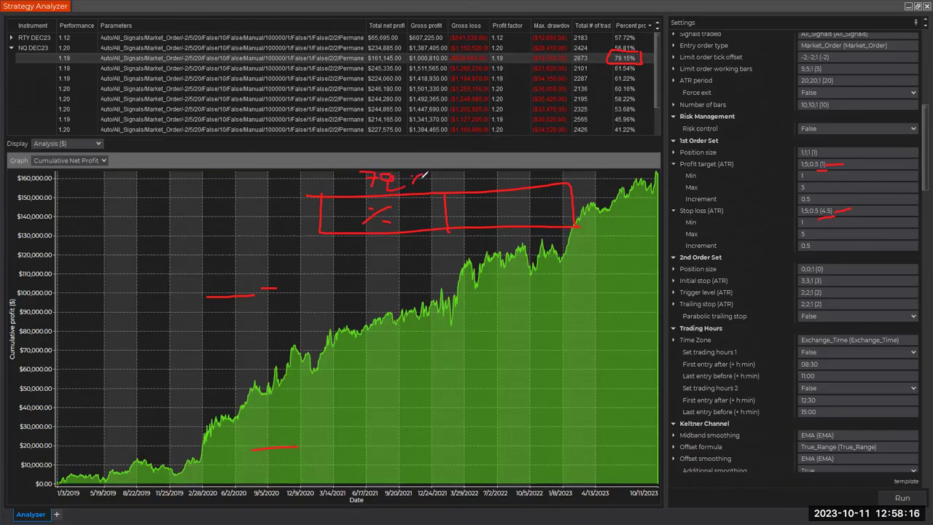
mouse_move(481, 204)
left_mouse_down()
mouse_move(478, 217)
mouse_move(548, 213)
left_mouse_up()
mouse_move(508, 182)
left_mouse_down()
mouse_move(507, 219)
mouse_move(555, 228)
mouse_move(539, 176)
mouse_move(501, 186)
left_mouse_up()
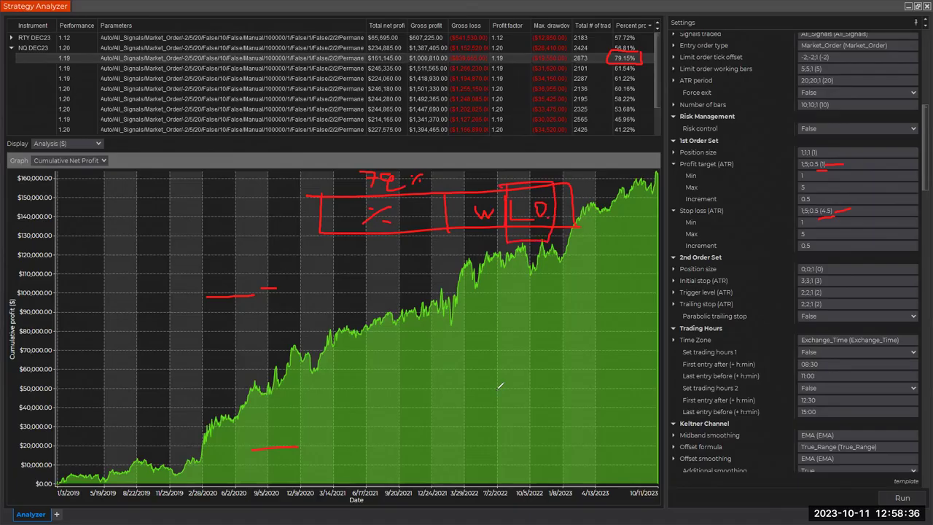
Step: Extend the stop sketch downward, circle the near target, frame the whole sketch and mark the profit target setting
left_click_drag(243, 321, 249, 472)
left_click_drag(264, 449, 271, 450)
mouse_move(291, 274)
left_mouse_down()
mouse_move(254, 285)
mouse_move(298, 277)
left_mouse_up()
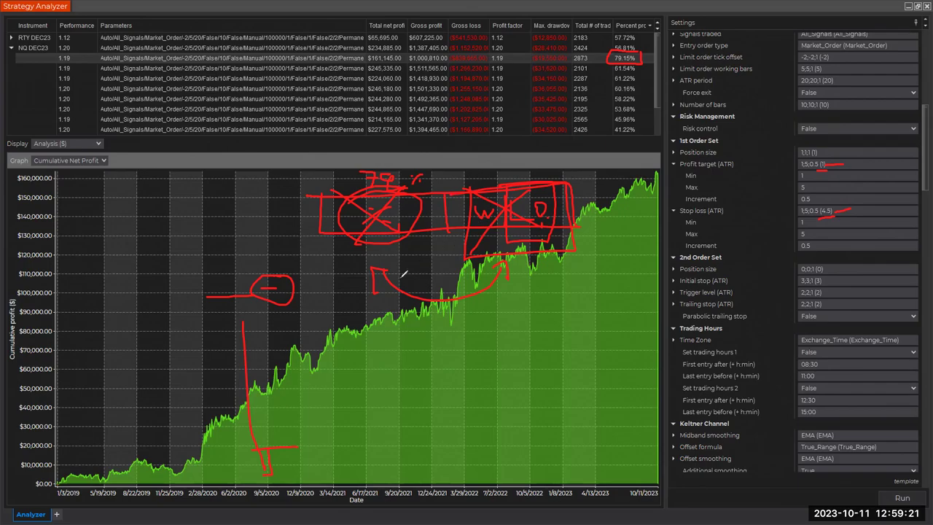
mouse_move(303, 266)
left_mouse_down()
mouse_move(216, 263)
mouse_move(179, 341)
left_mouse_up()
mouse_move(177, 440)
left_mouse_down()
mouse_move(196, 488)
mouse_move(332, 484)
mouse_move(326, 291)
mouse_move(298, 263)
left_mouse_up()
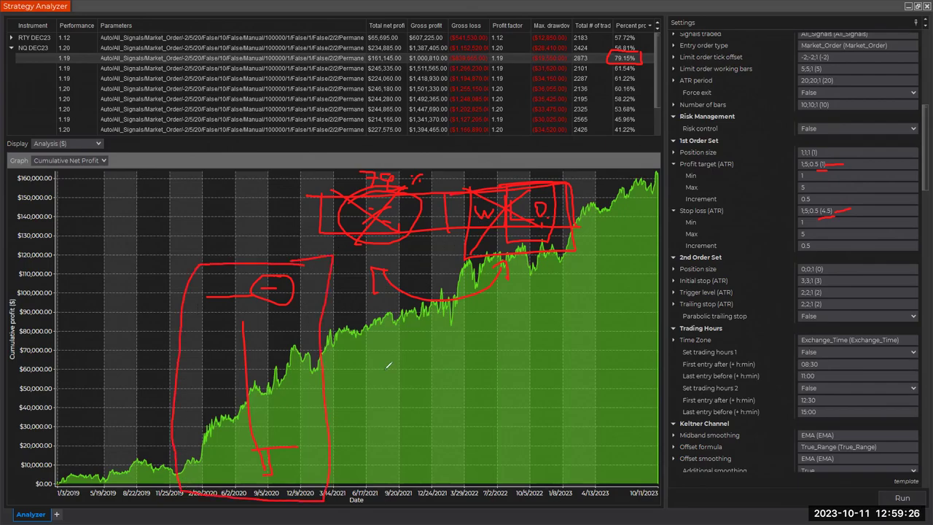
mouse_move(849, 155)
left_mouse_down()
mouse_move(800, 146)
mouse_move(791, 235)
mouse_move(867, 195)
left_mouse_up()
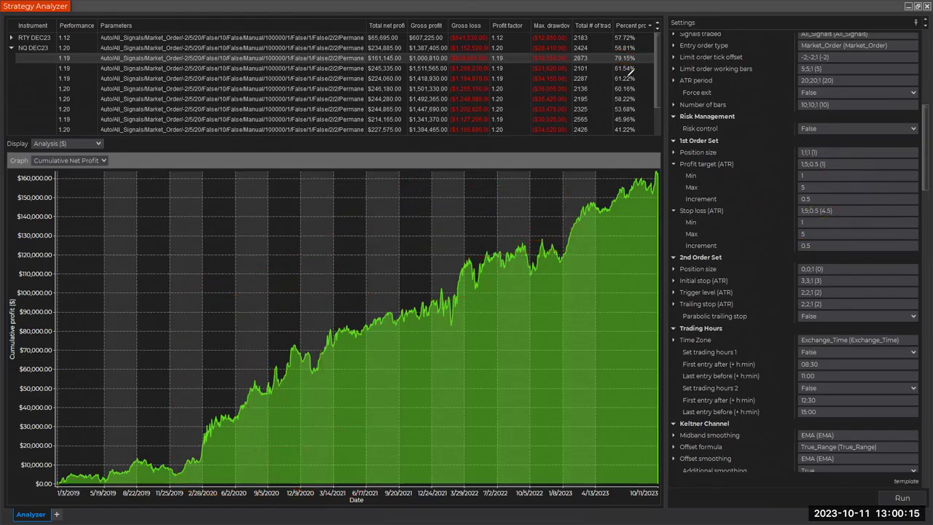
Step: Mark the percent profitable of the other NQ DEC23 results and point out the profit target and stop loss values
mouse_move(628, 70)
left_mouse_down()
mouse_move(623, 53)
mouse_move(601, 67)
left_mouse_up()
mouse_move(595, 76)
left_mouse_down()
mouse_move(605, 78)
mouse_move(620, 115)
mouse_move(610, 128)
left_mouse_up()
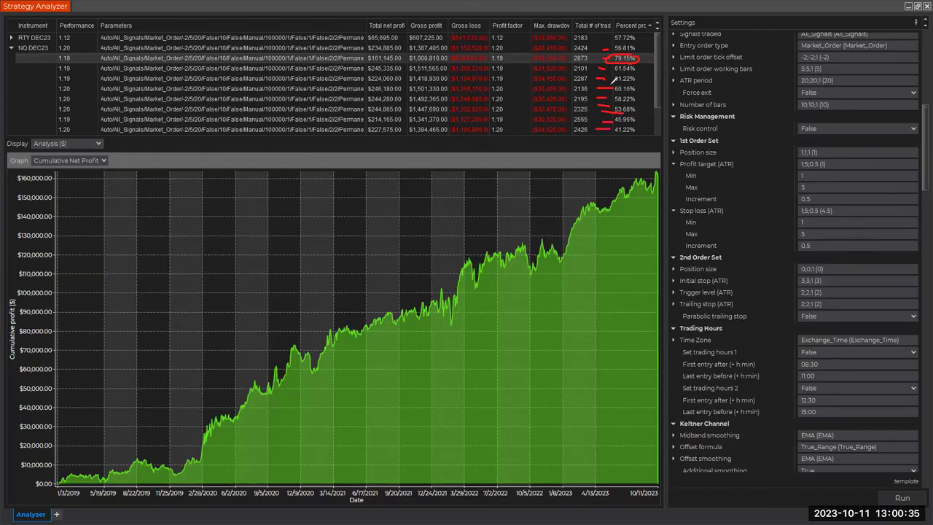
mouse_move(832, 156)
left_mouse_down()
mouse_move(816, 158)
mouse_move(838, 161)
left_mouse_up()
left_click_drag(824, 206, 854, 206)
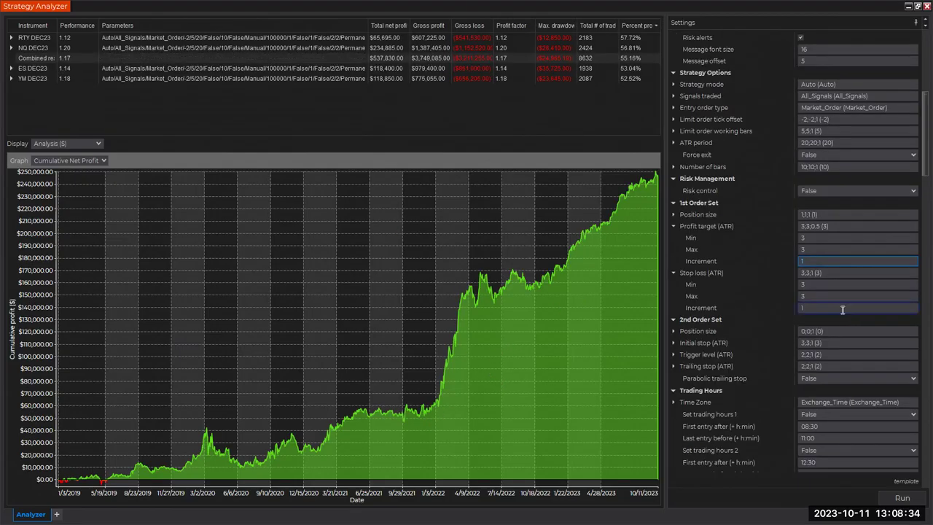
Step: Set the optimization criterion to Max. strength in the strategy's Optimize settings
scroll(842, 310, "down", 15)
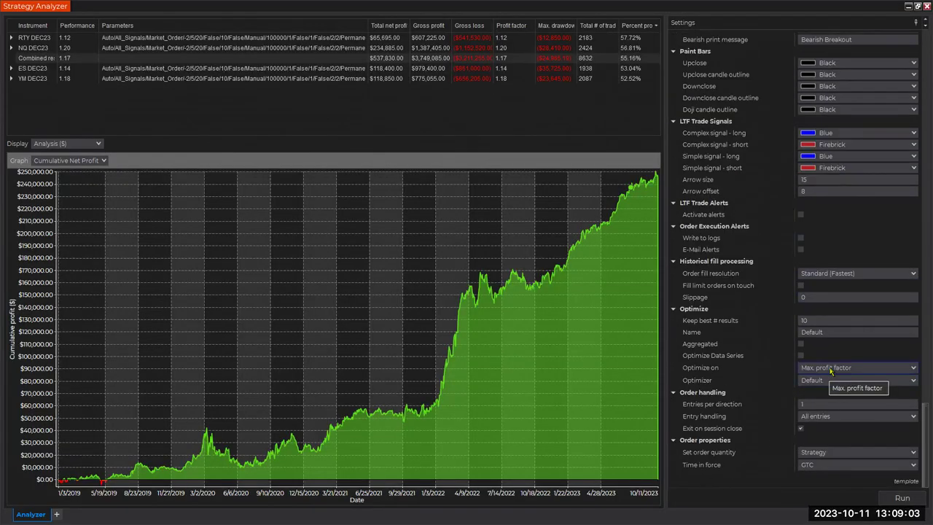
left_click(913, 368)
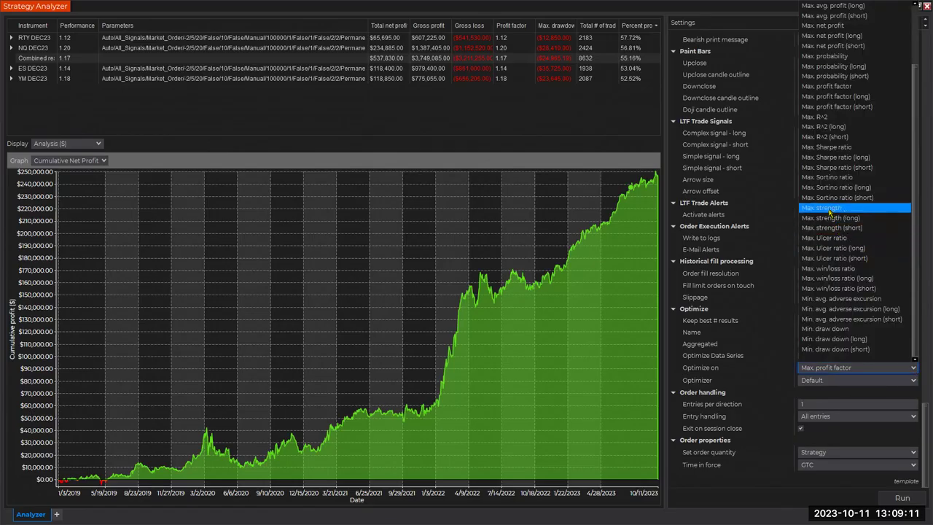
left_click(828, 212)
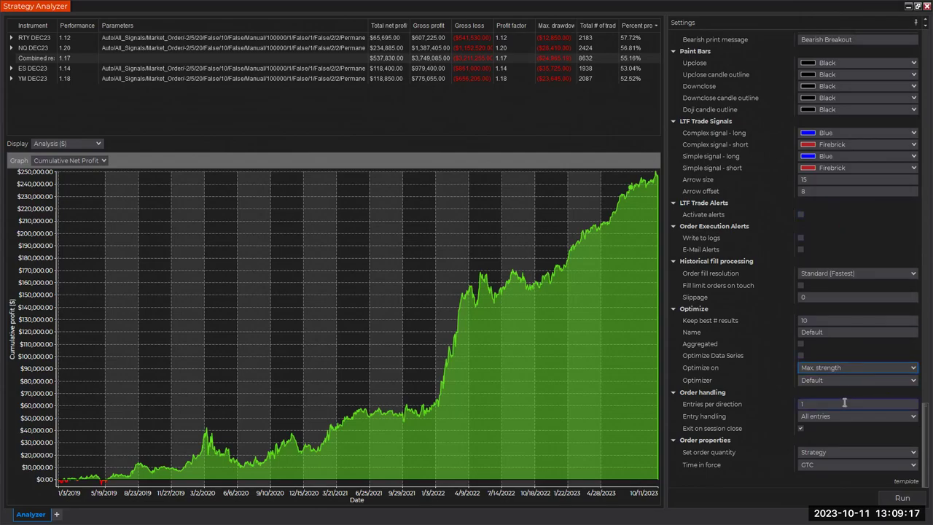
Step: Limit the kept best results to 3 and run the optimization
left_click(810, 321)
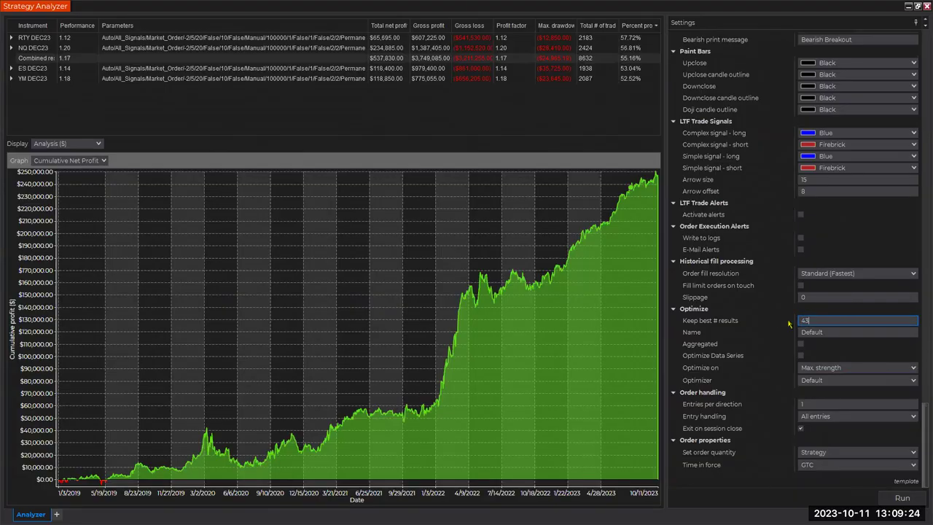
double_click(810, 320)
type("3")
left_click(900, 498)
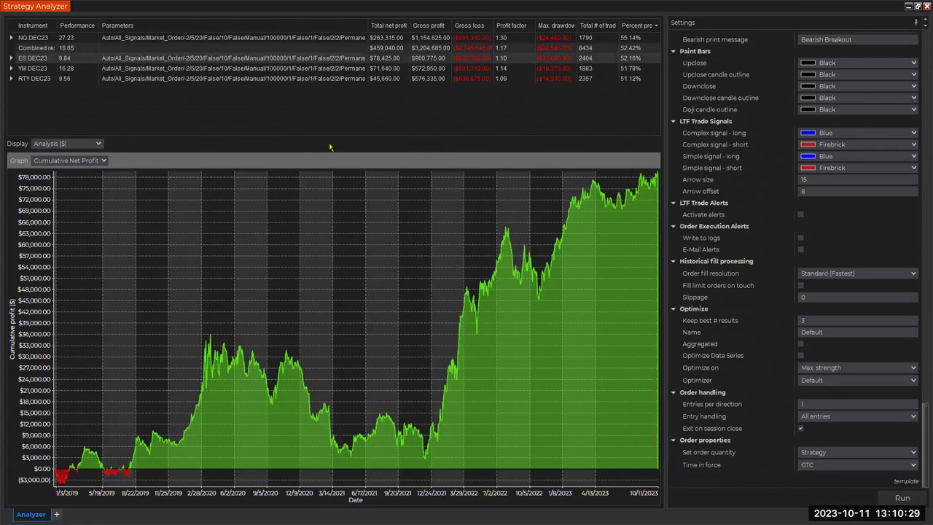
Step: Make the results table slightly taller and expand the NQ DEC23 entry to view its individual optimization results
left_click_drag(347, 142, 346, 172)
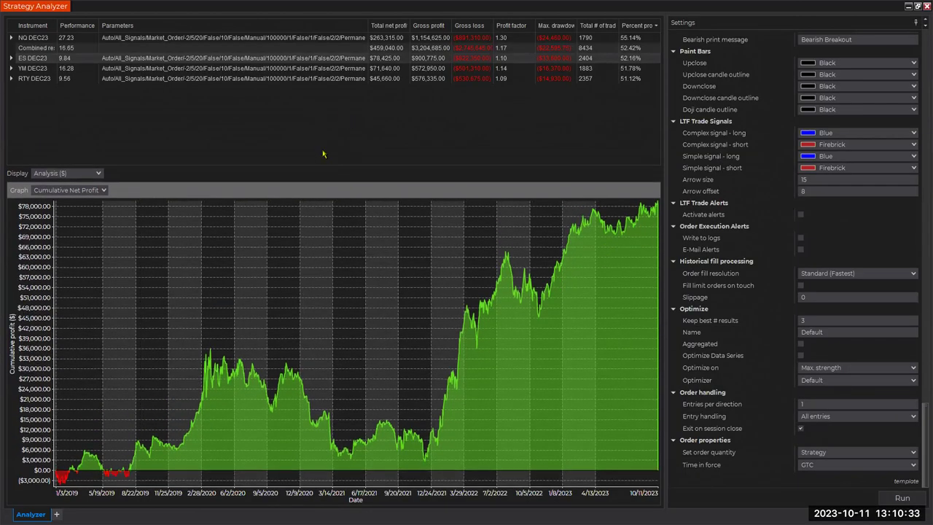
left_click_drag(327, 164, 325, 151)
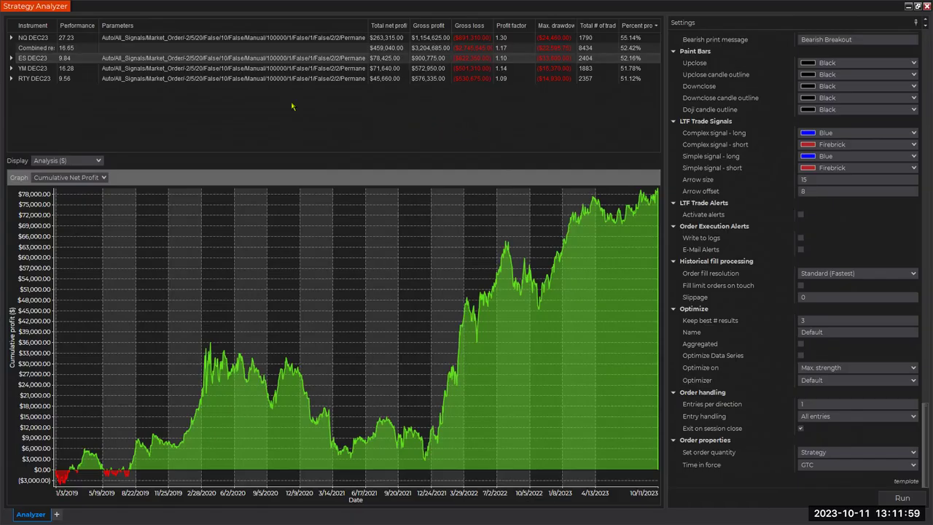
left_click(11, 37)
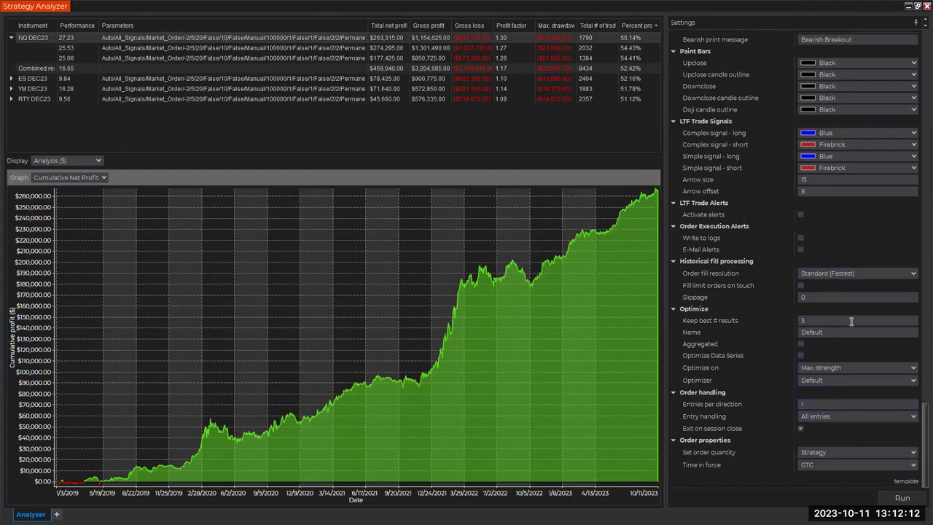
Step: Locate the Max. number signals setting under Trade Setups and select its optimization range for review
scroll(862, 285, "up", 15)
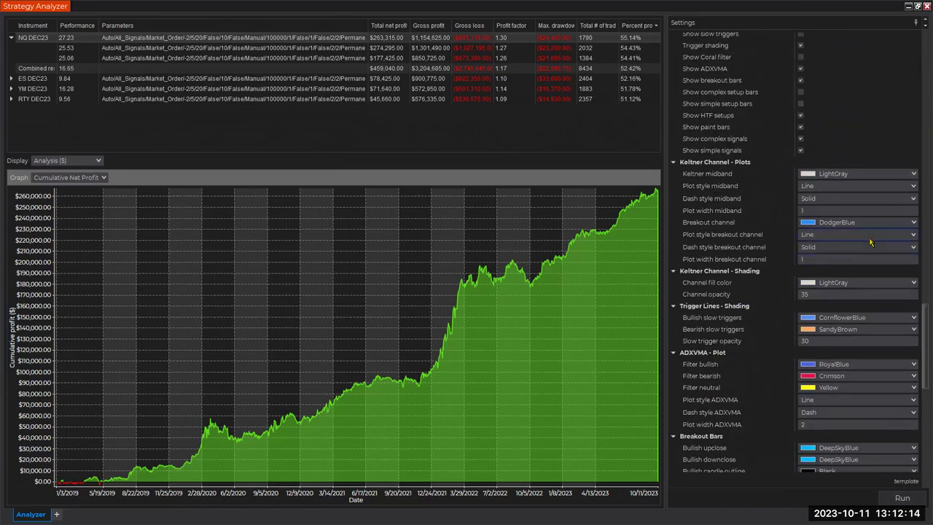
mouse_move(705, 291)
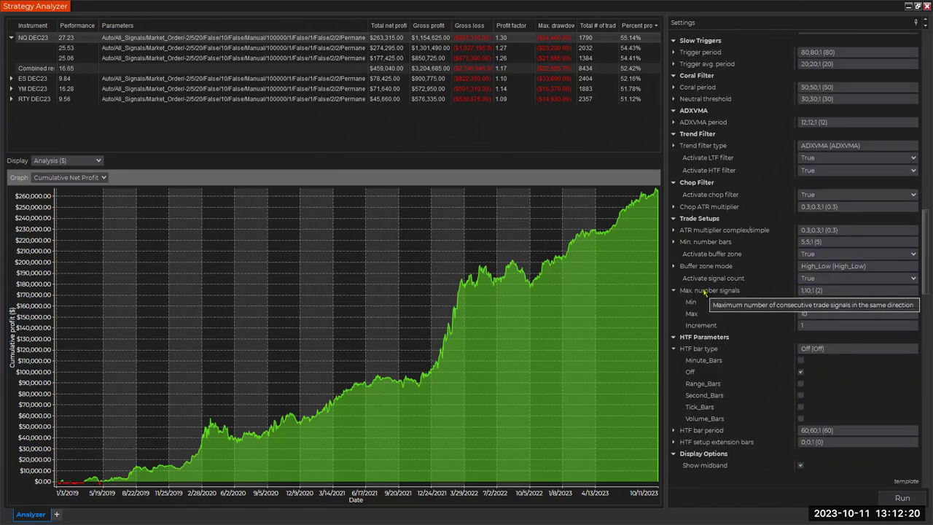
left_click(834, 289)
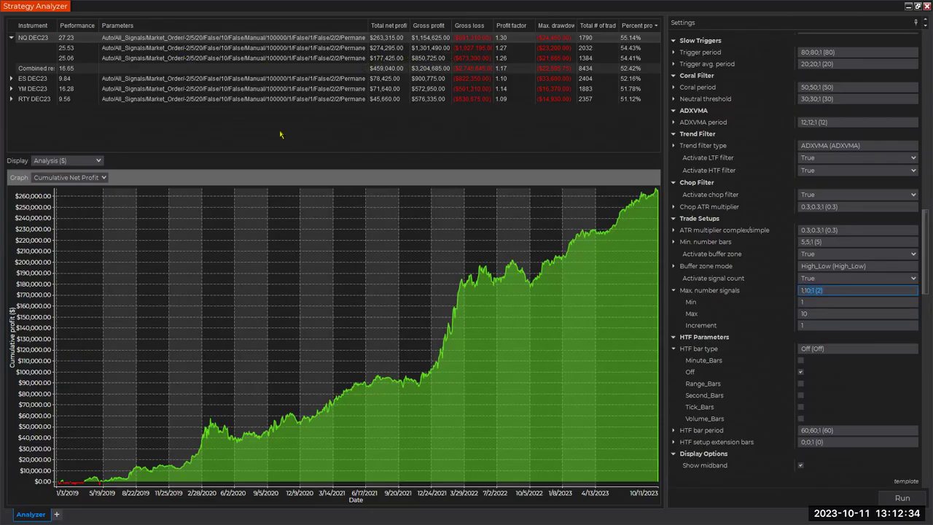